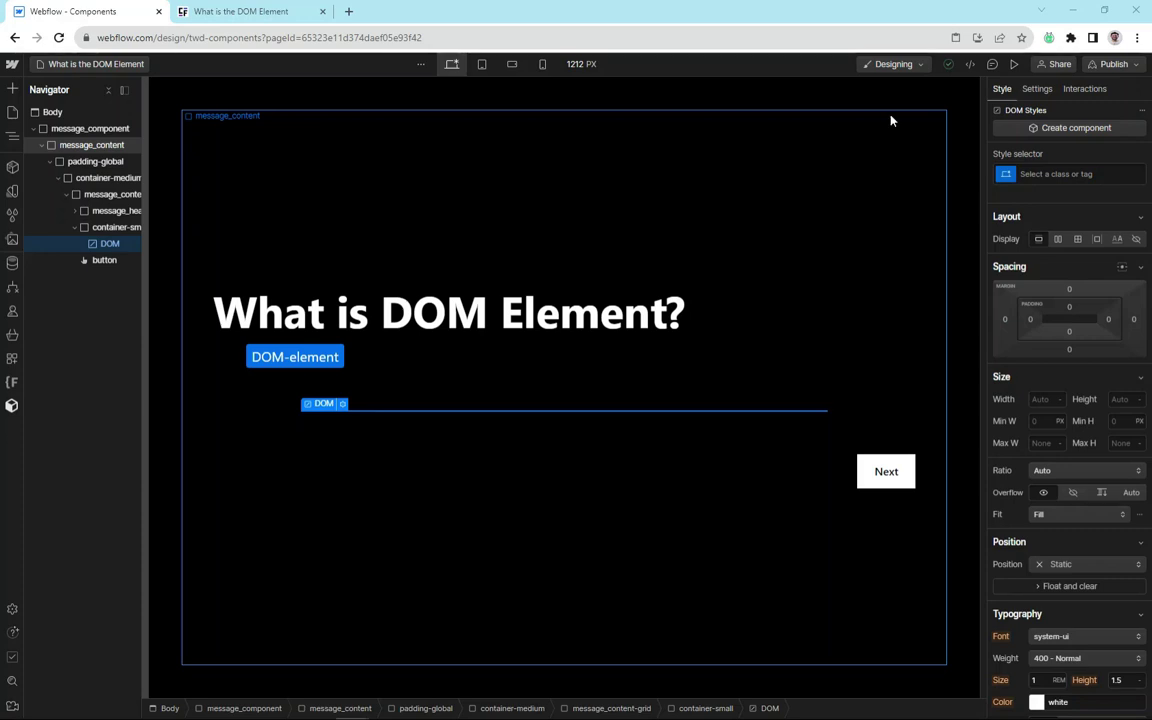
Create a DOM-element class on the box and give it a #777 grey background
left_click(1067, 176)
type("DOM")
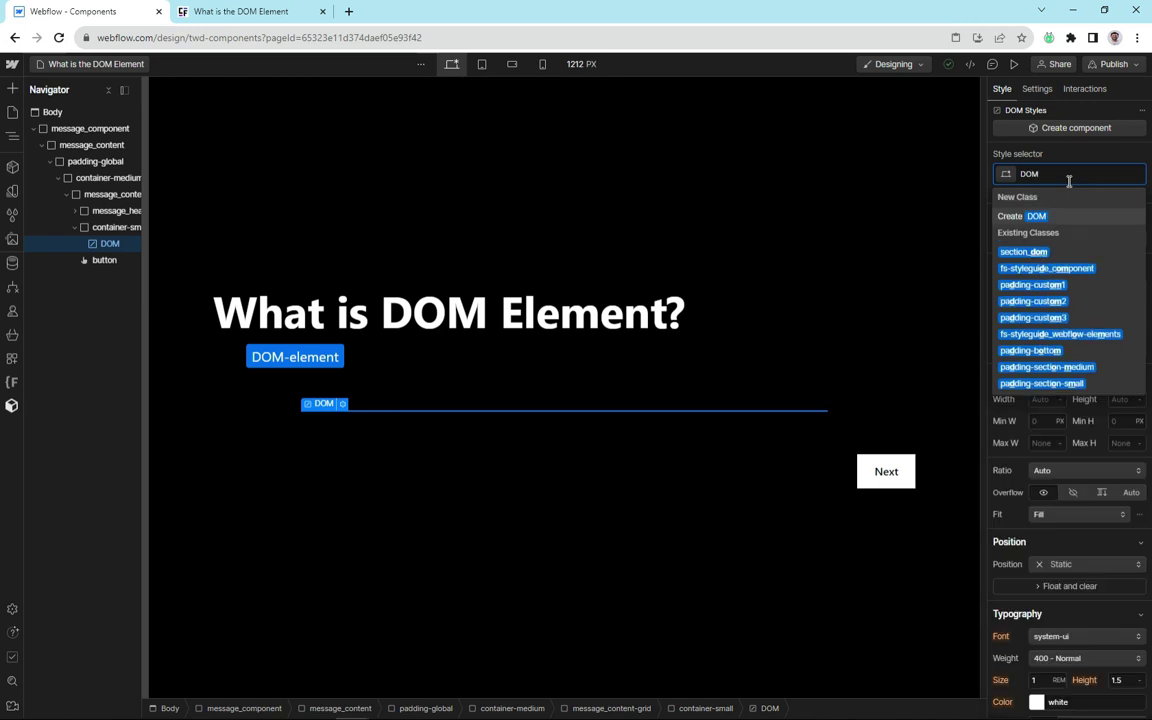
type("-element")
key("Return")
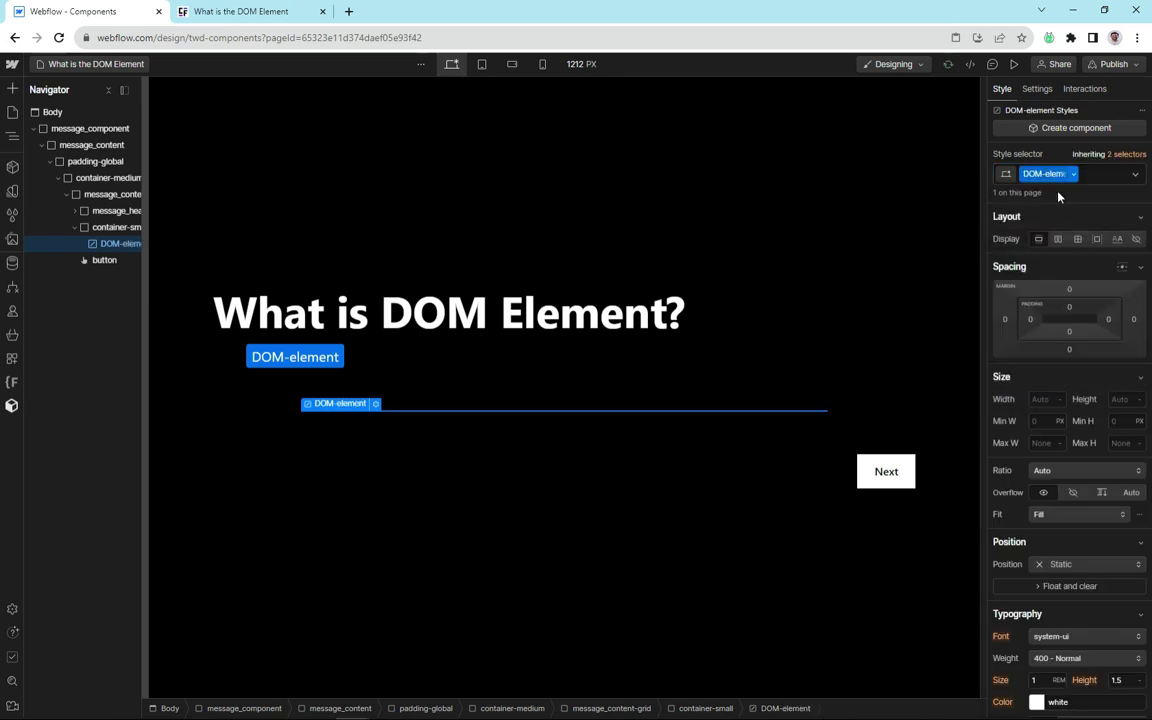
scroll(1037, 460, "down", 3)
scroll(1037, 460, "down", 2)
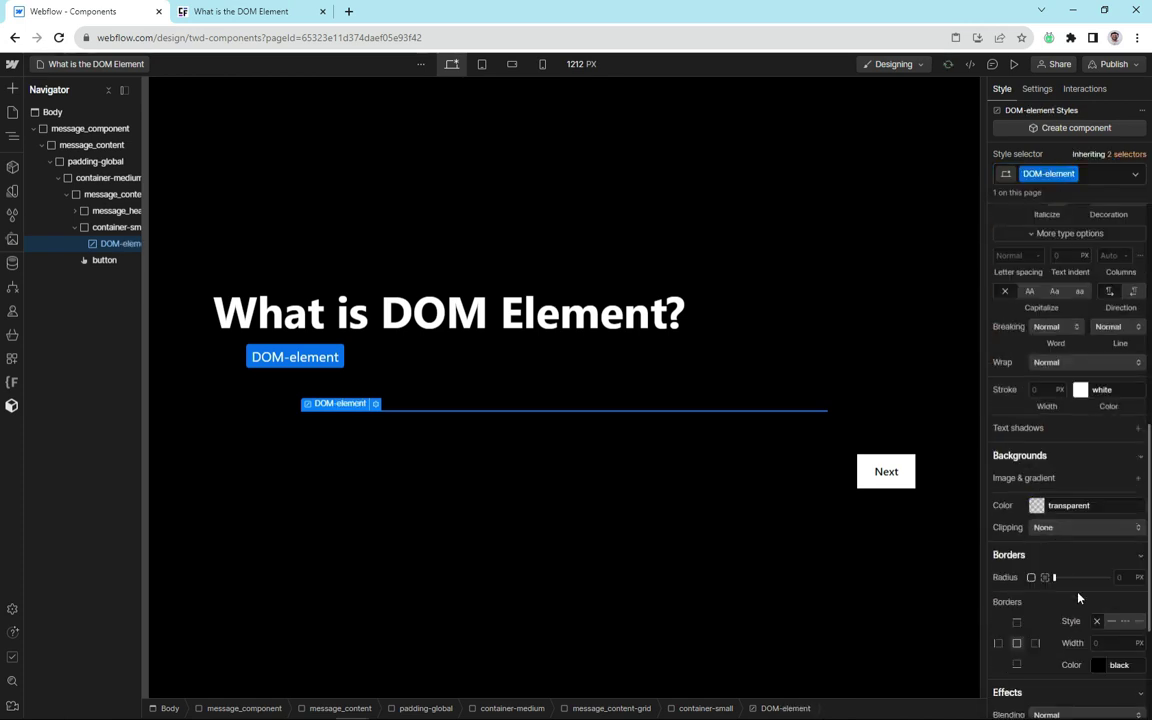
left_click(1037, 509)
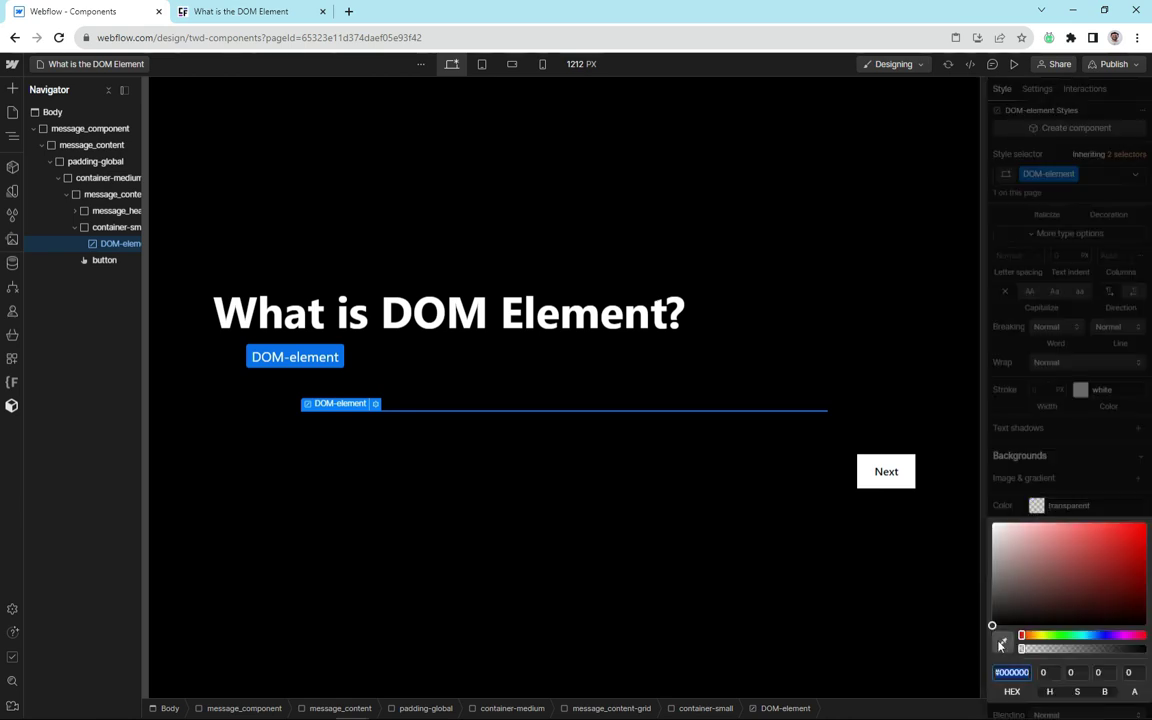
left_click_drag(992, 622, 941, 576)
left_click(1040, 490)
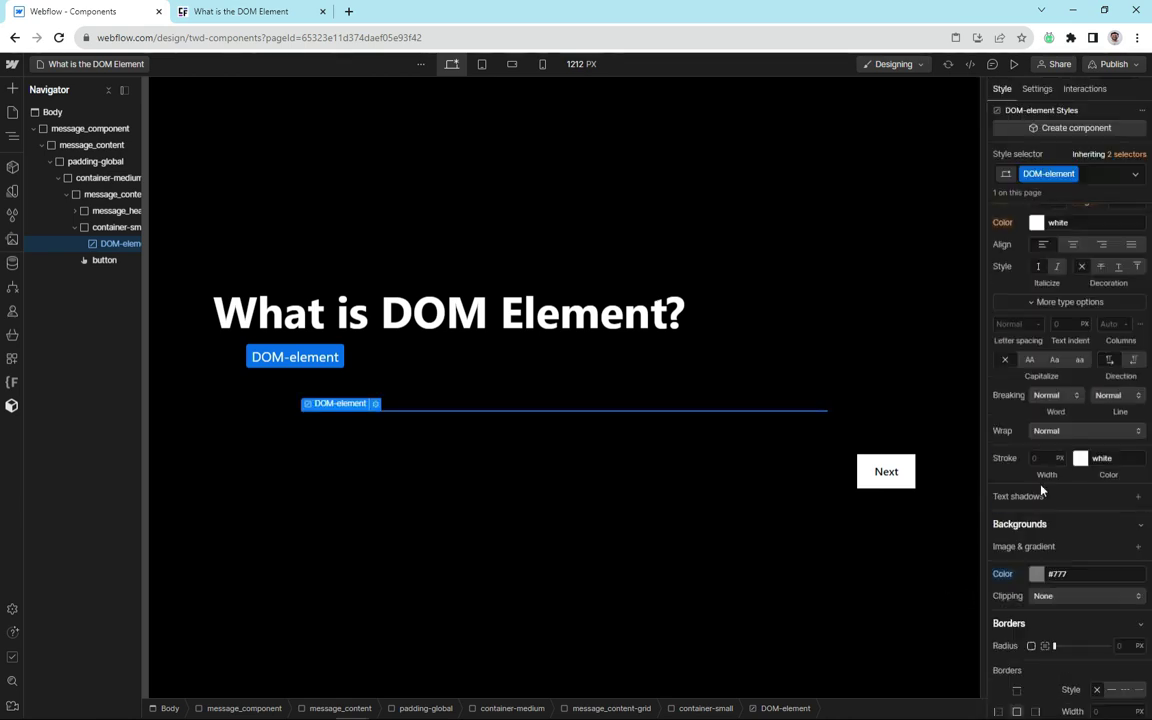
Set the box's aspect ratio to Widescreen (16:9)
scroll(1040, 490, "up", 2)
scroll(1063, 372, "up", 2)
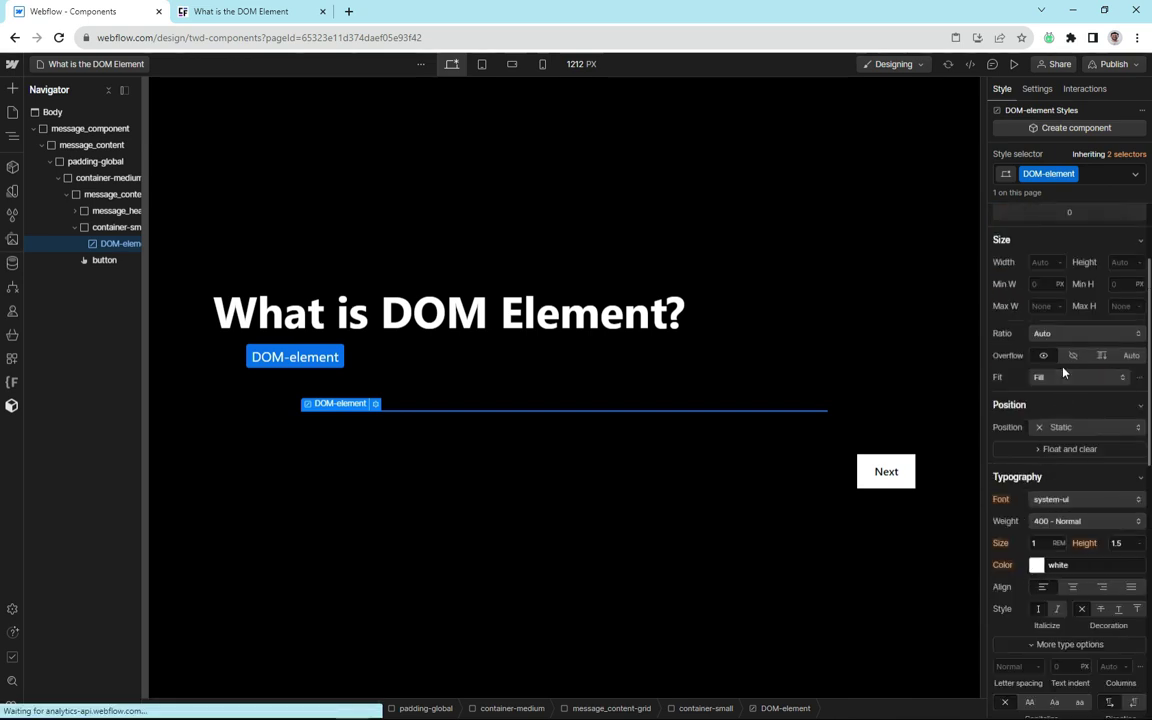
left_click(1093, 334)
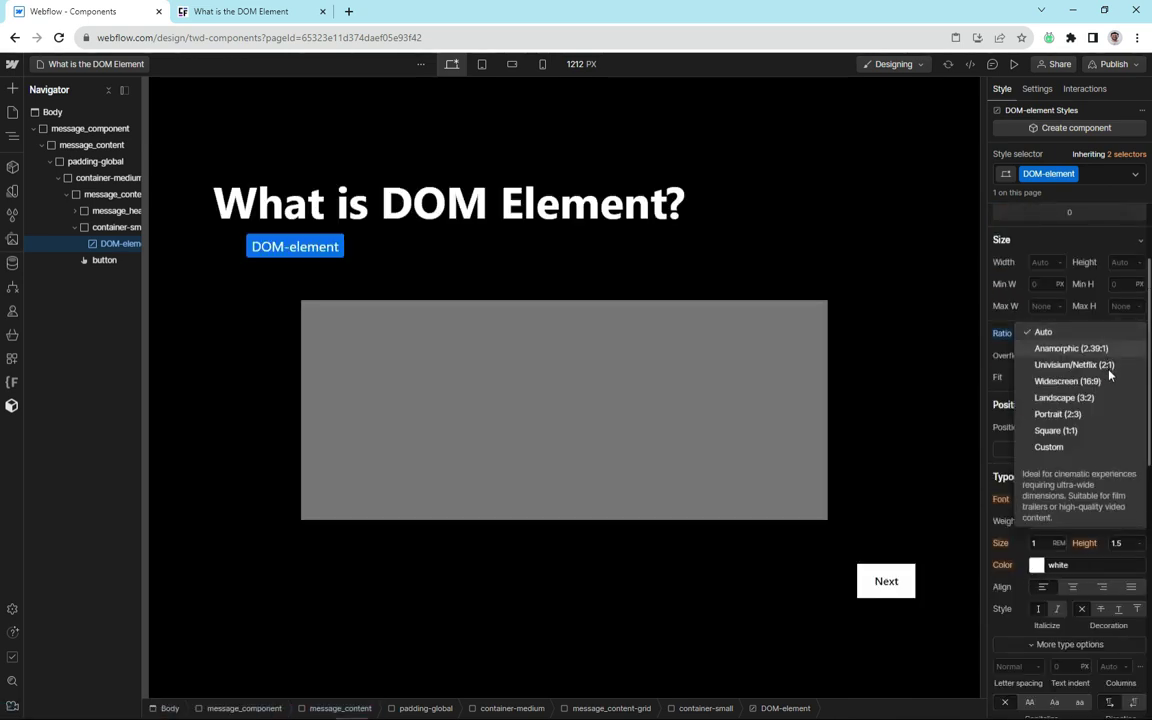
left_click(1068, 381)
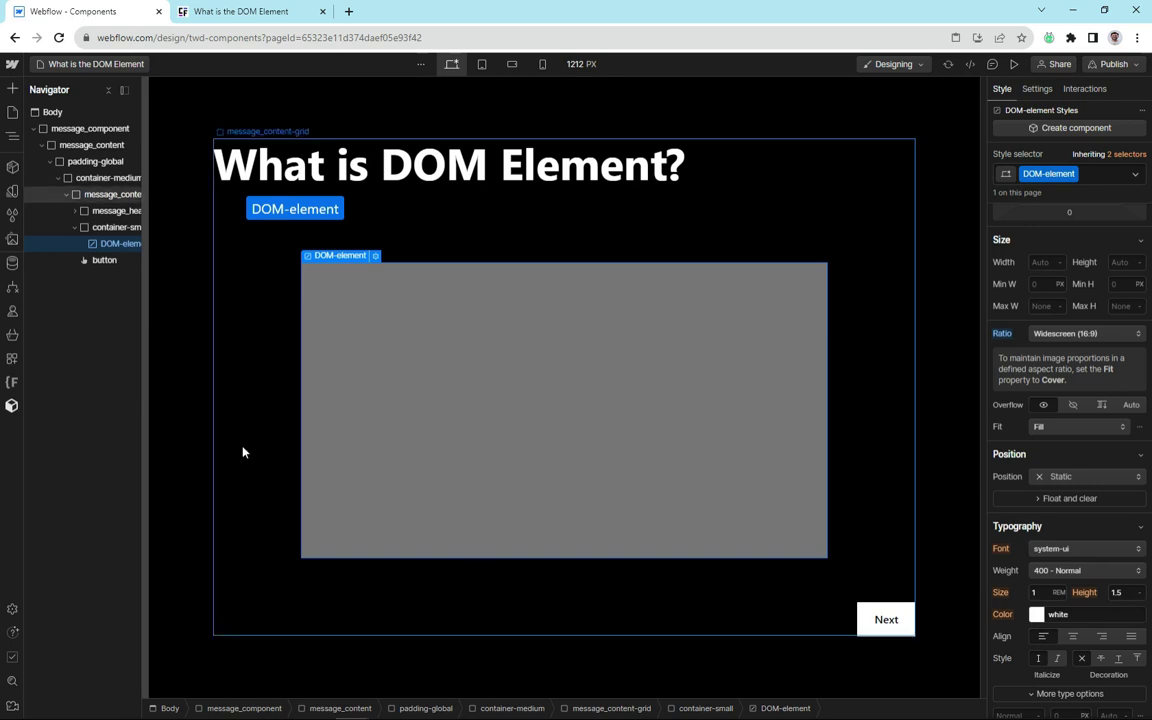
Reselect the grey DOM-element box and bring up the publishing options
left_click(287, 468)
left_click(393, 332)
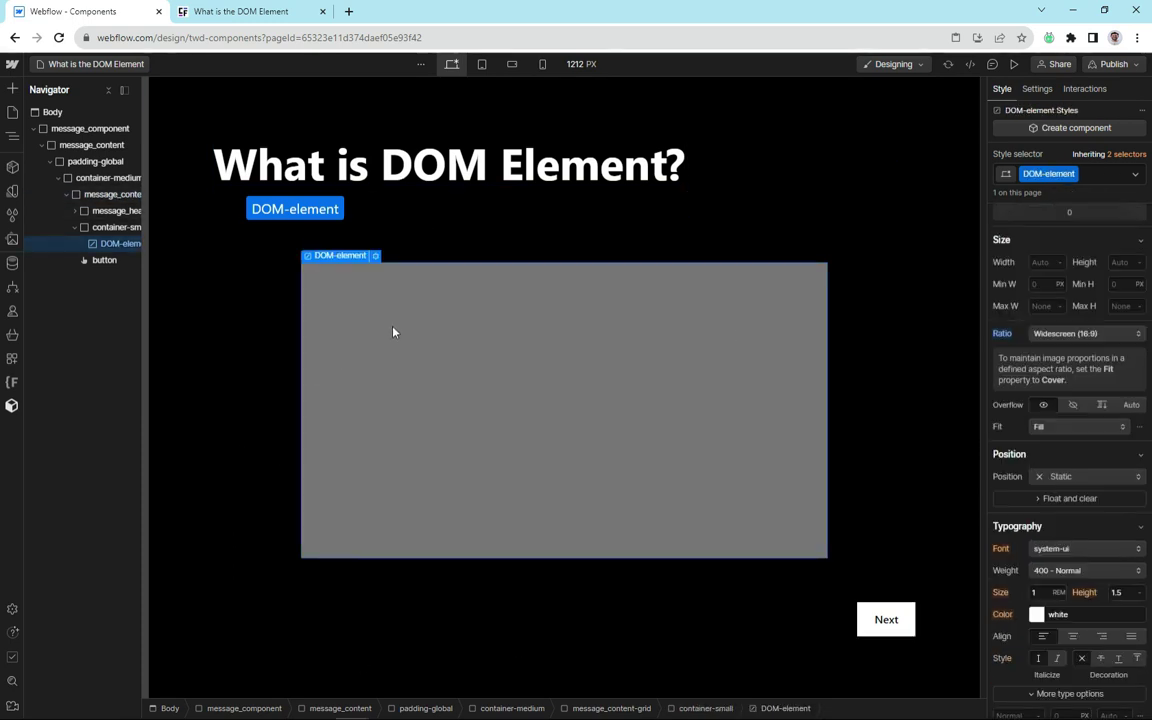
scroll(995, 405, "up", 1)
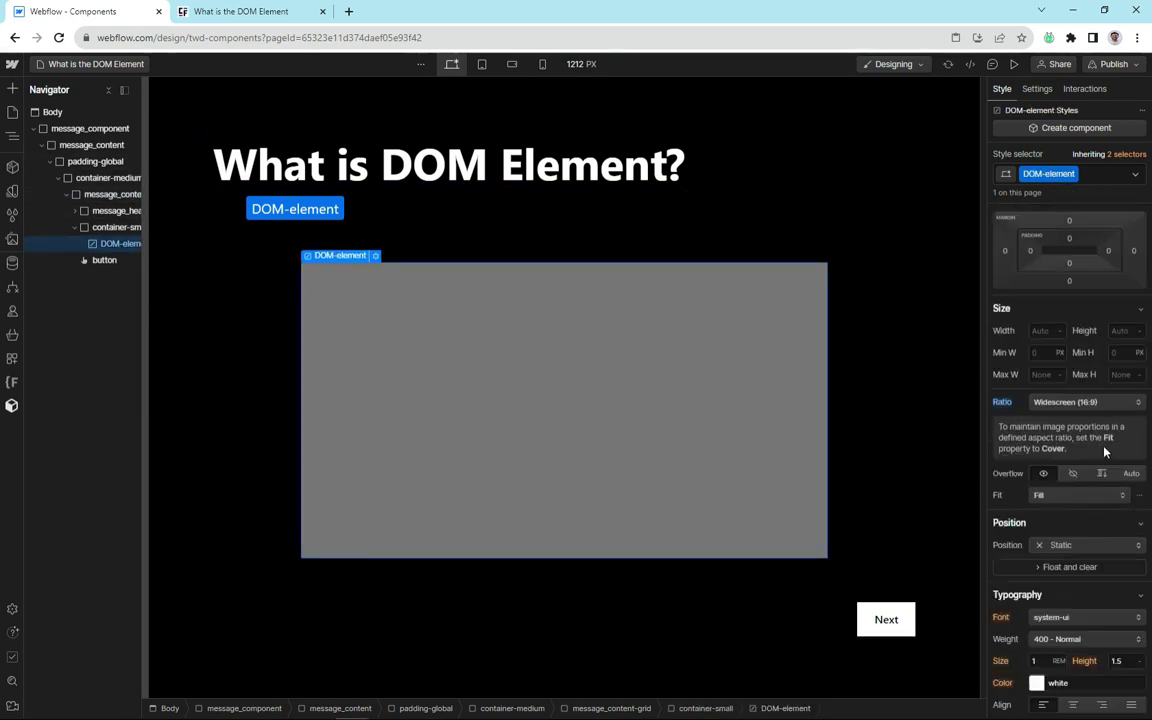
scroll(1040, 520, "down", 2)
scroll(1043, 546, "down", 3)
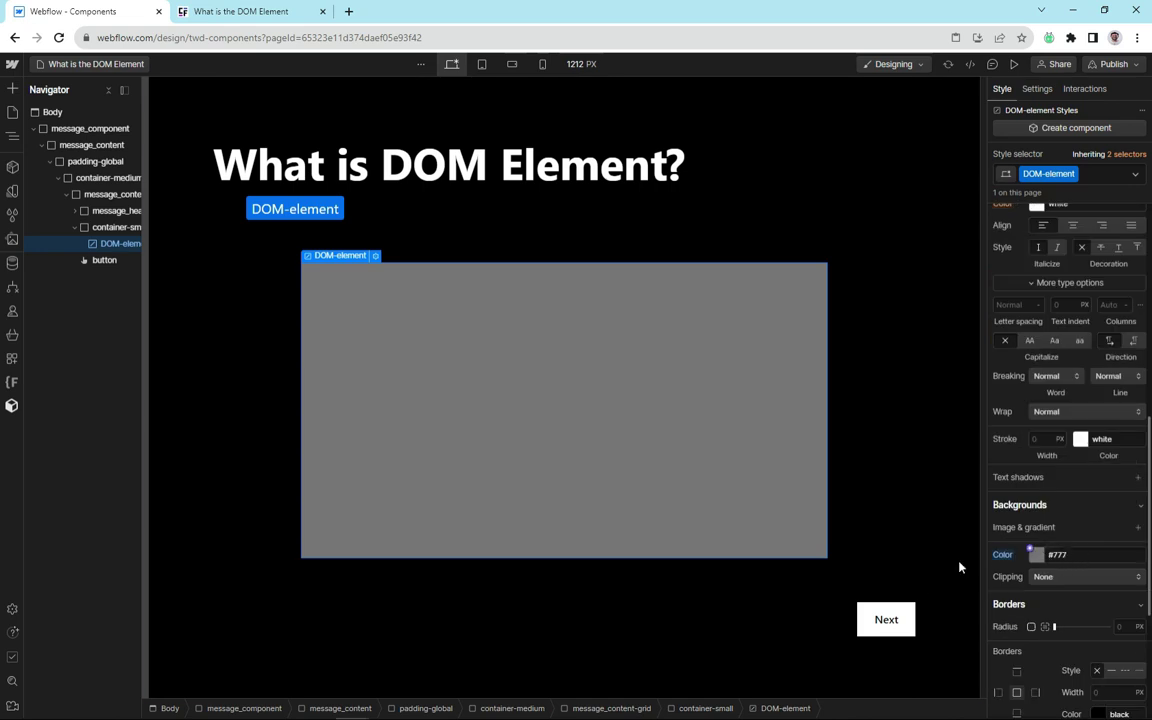
left_click(1113, 64)
Publish the site and inspect the grey box live, confirming it is a dom-element div
left_click(1085, 260)
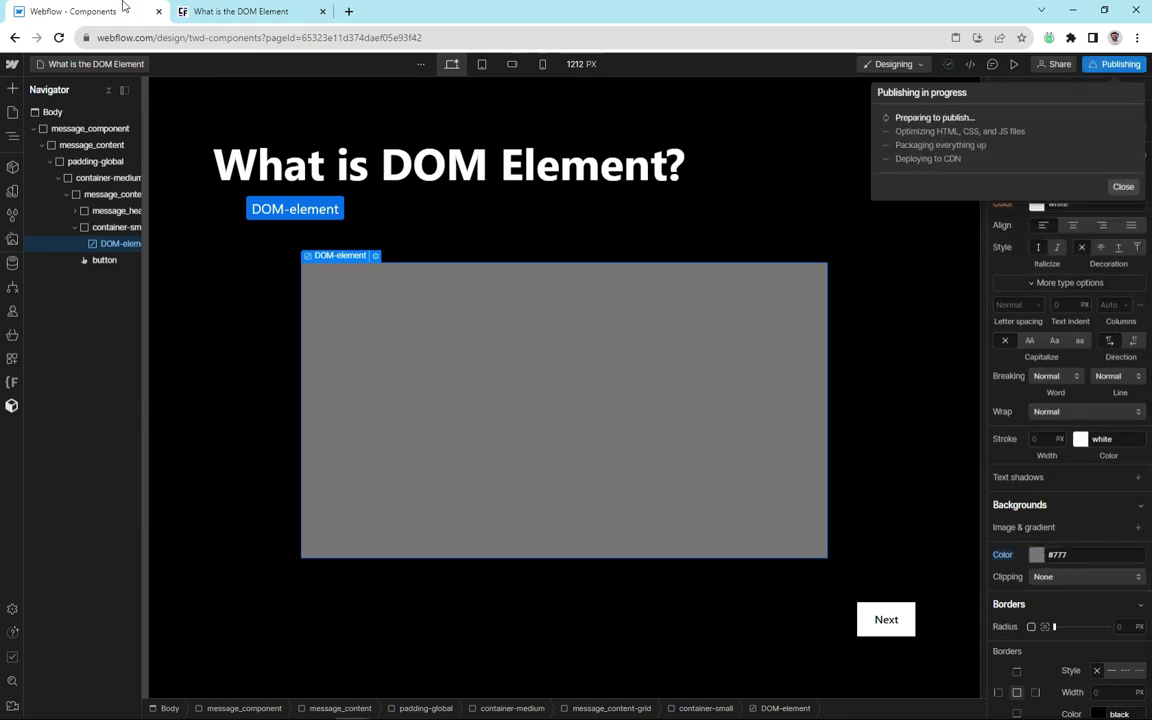
left_click(300, 14)
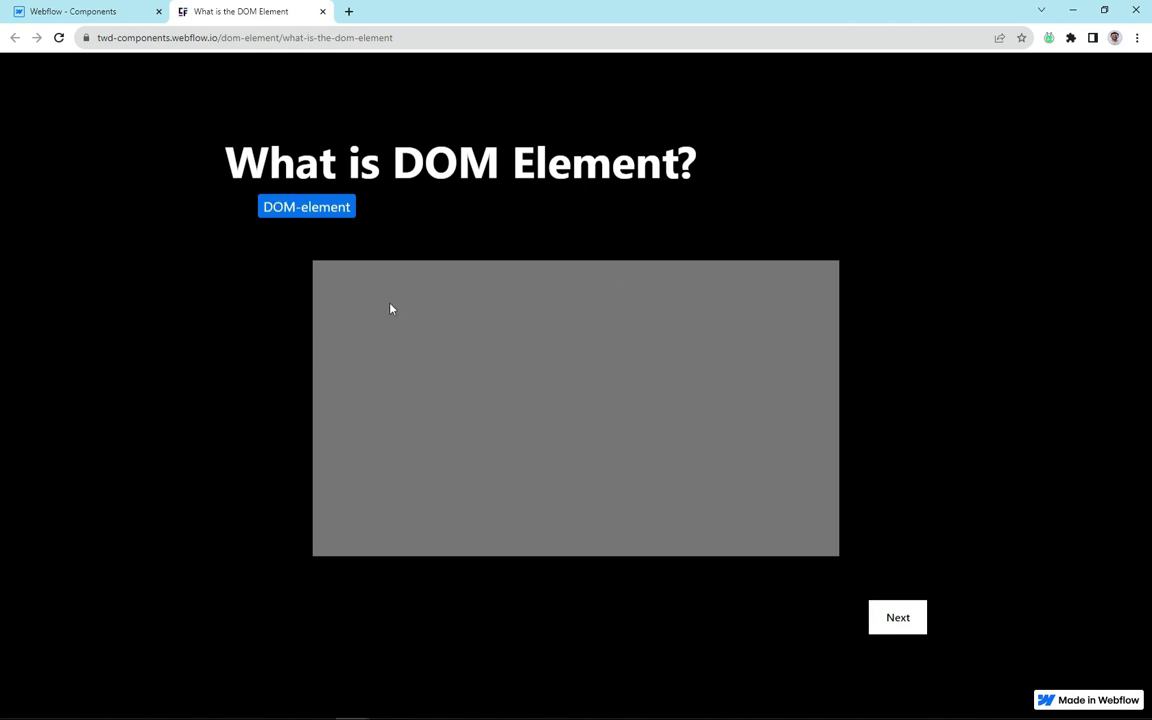
right_click(428, 336)
left_click(481, 530)
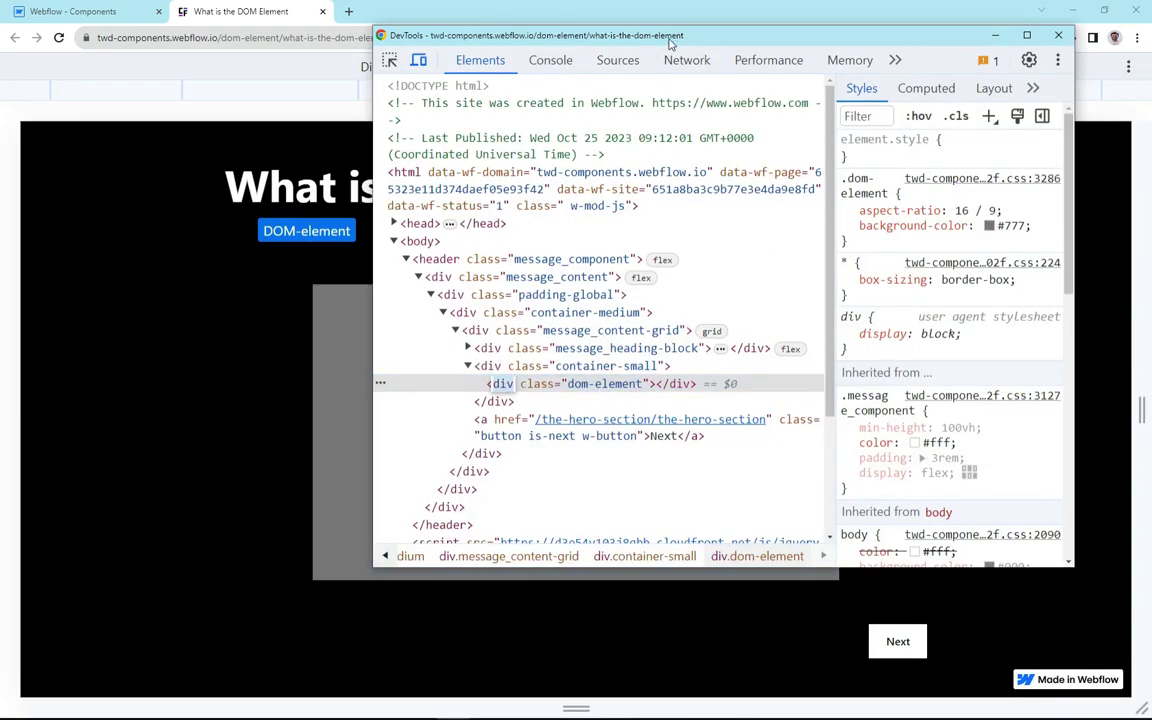
left_click_drag(670, 42, 815, 55)
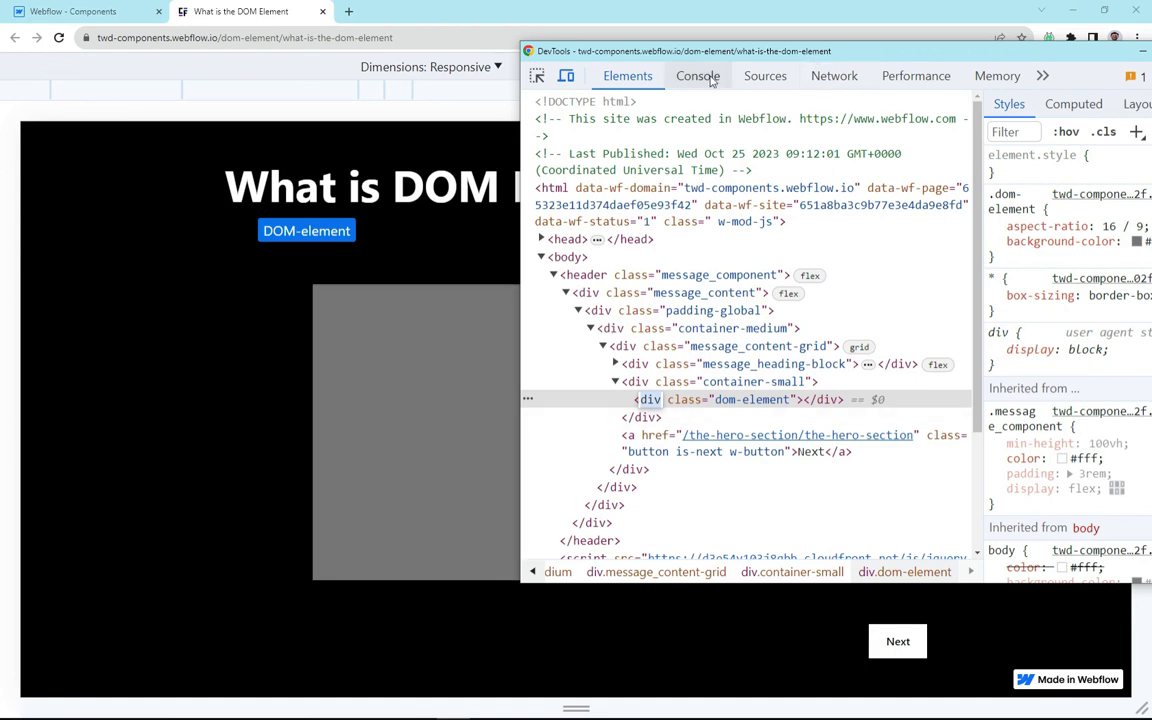
left_click(82, 10)
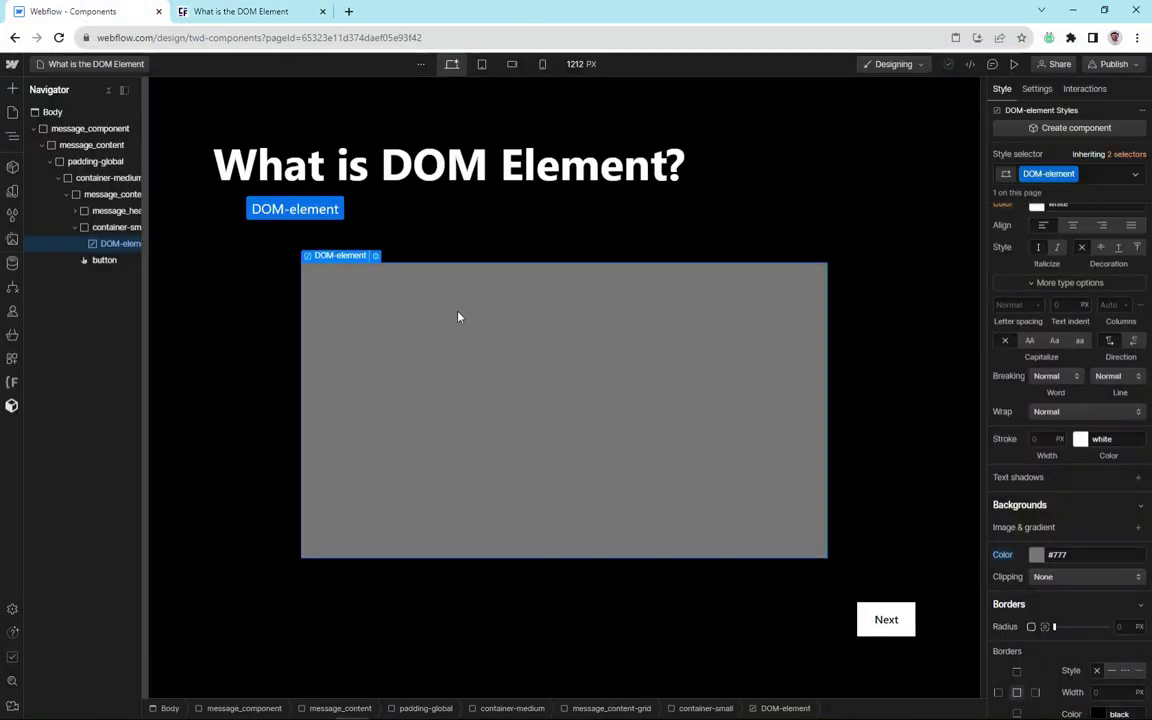
Wrap the grey box in a new Div Block with class grid-1col
right_click(375, 271)
mouse_move(390, 283)
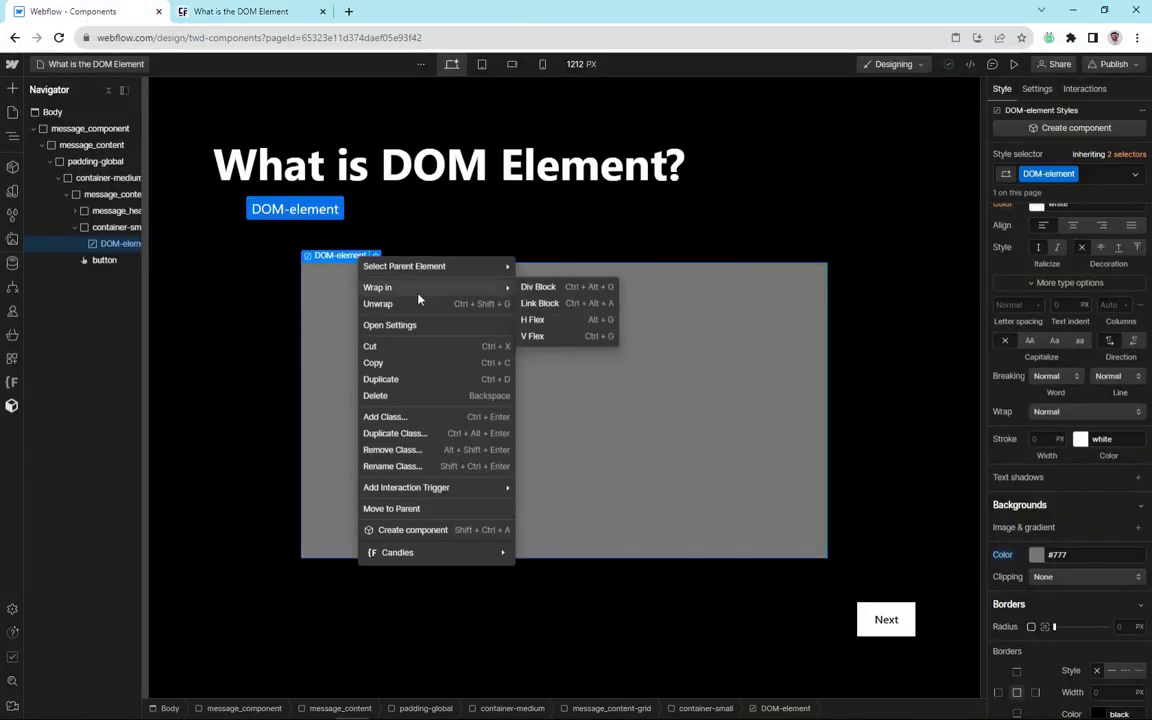
left_click(555, 284)
left_click(1060, 174)
type("gri")
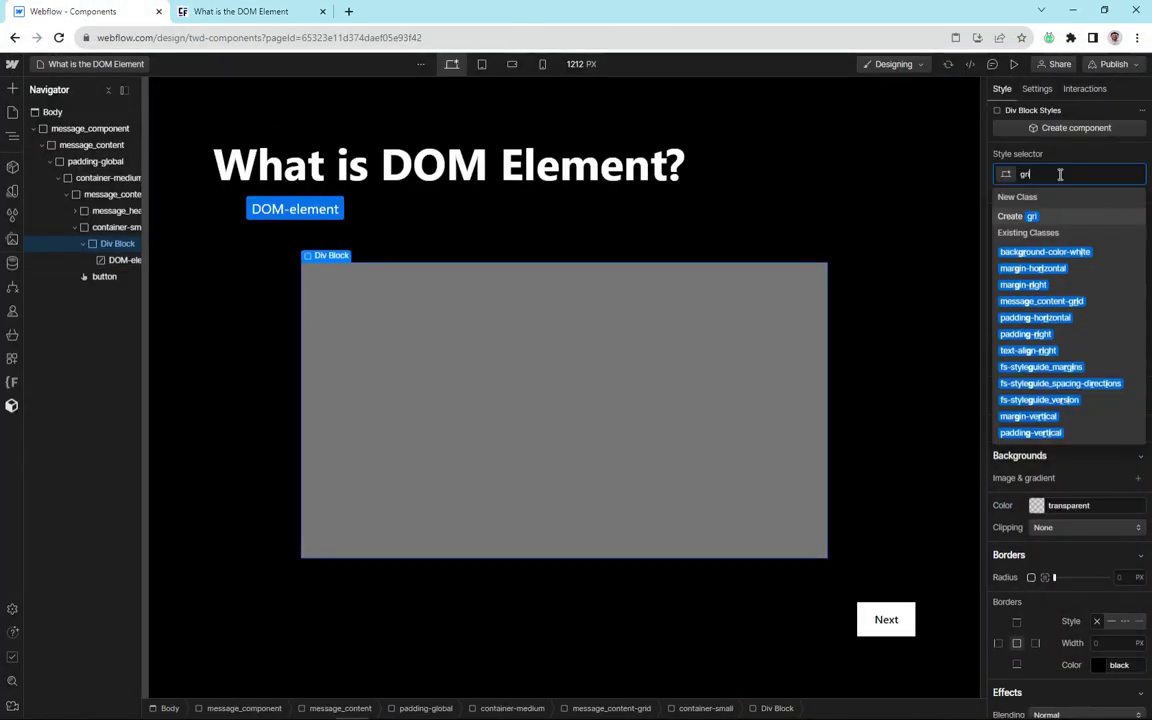
type("d-1col")
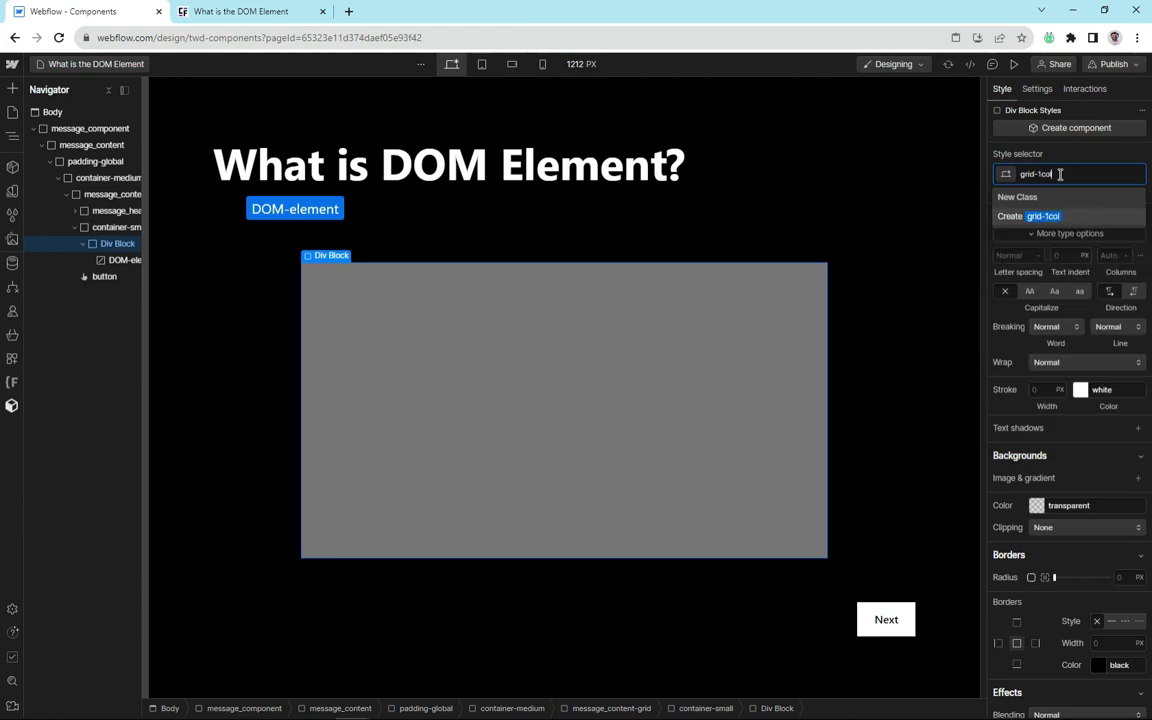
key("Return")
Make the grid-1col wrapper a grid with a single column
scroll(1081, 628, "up", 3)
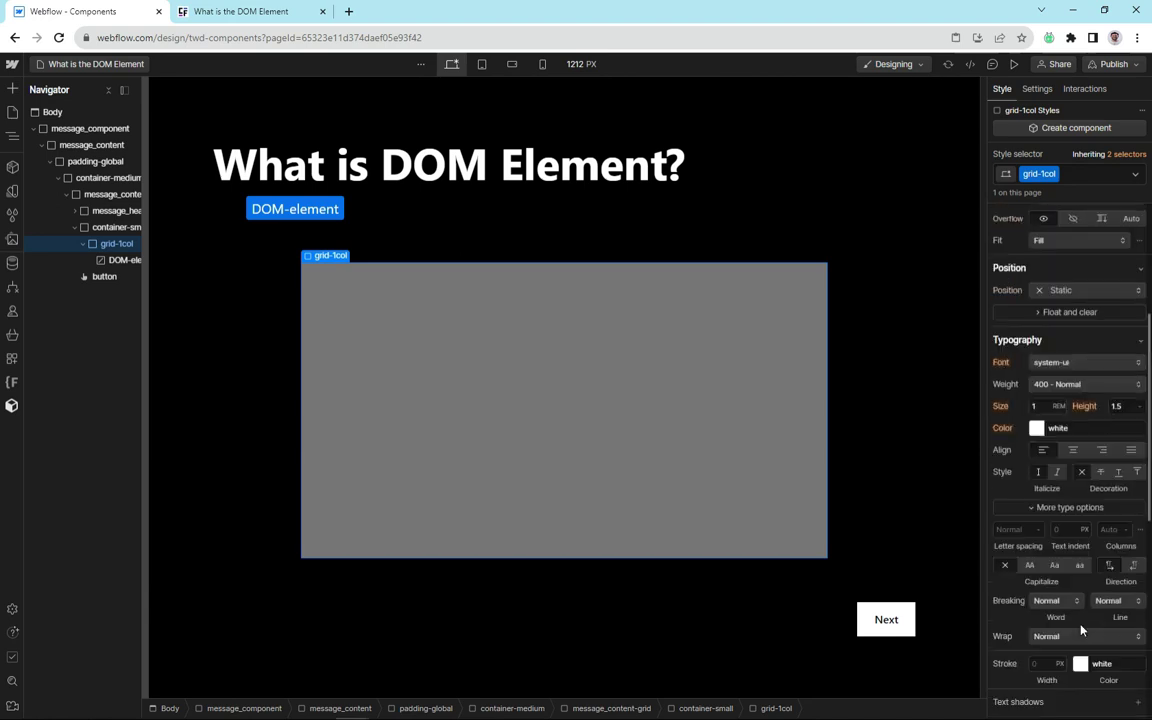
scroll(1078, 600, "up", 5)
left_click(1078, 239)
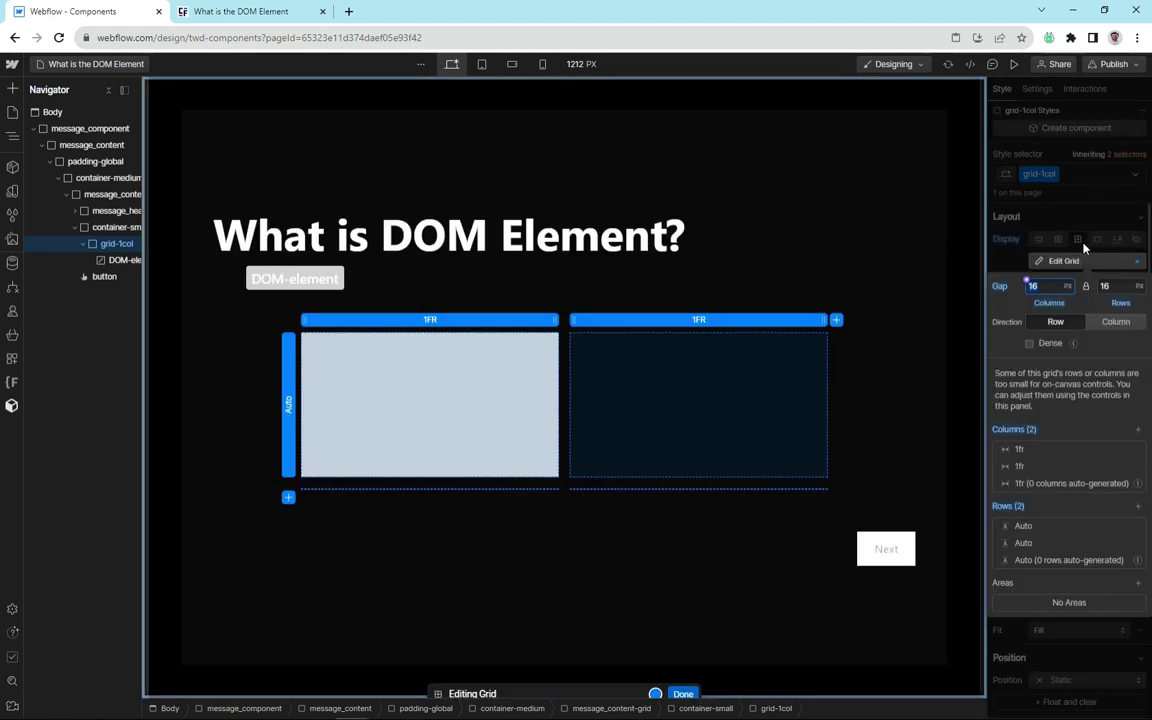
left_click(1140, 449)
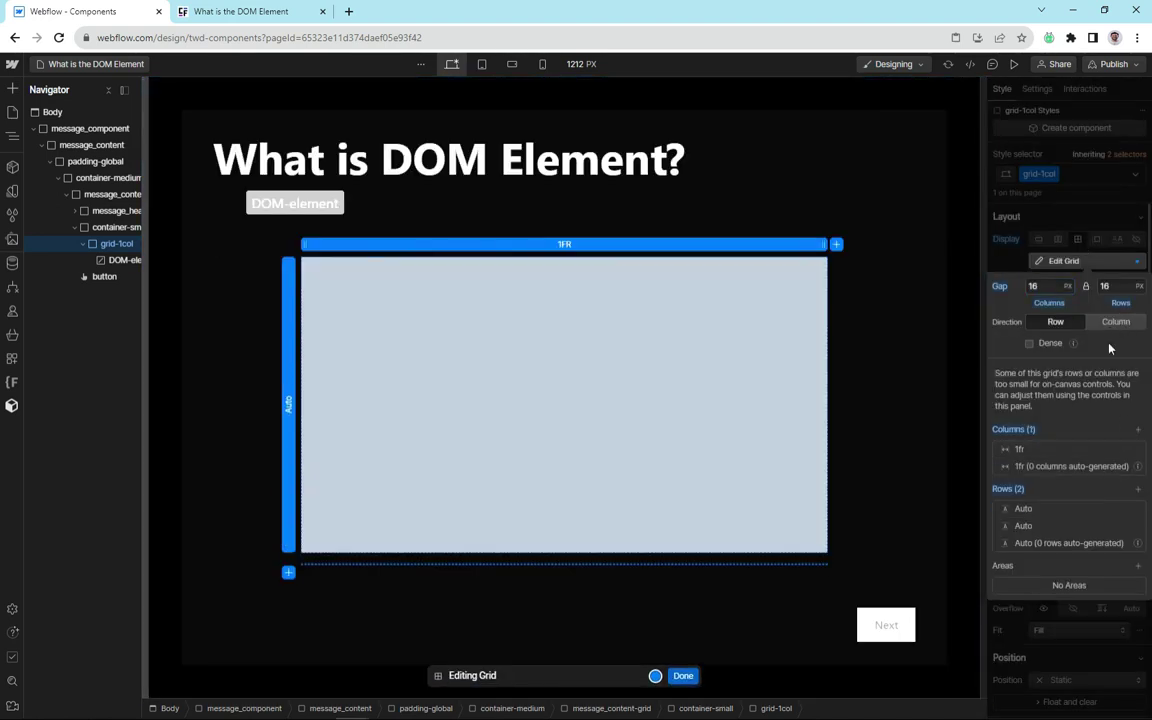
left_click(1067, 286)
Duplicate the grey DOM-element box and strip the DOM-element class from the copy
left_click(390, 457)
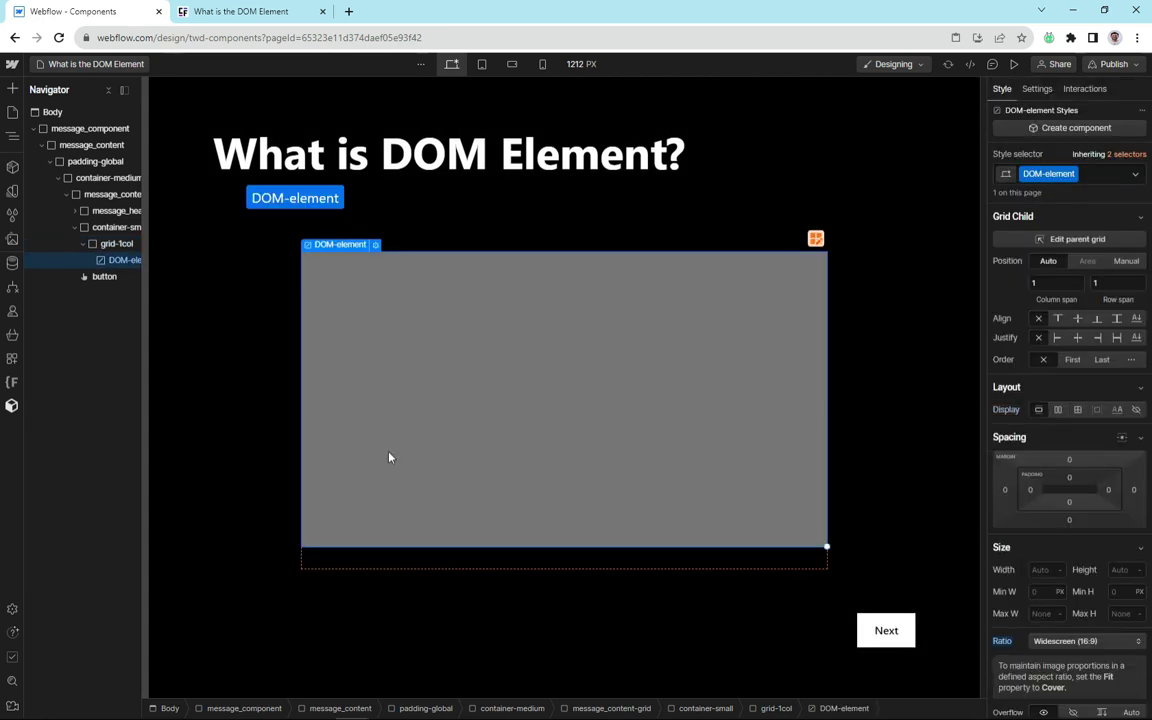
key("ctrl+c")
key("ctrl+v")
left_click(1107, 172)
key("BackSpace")
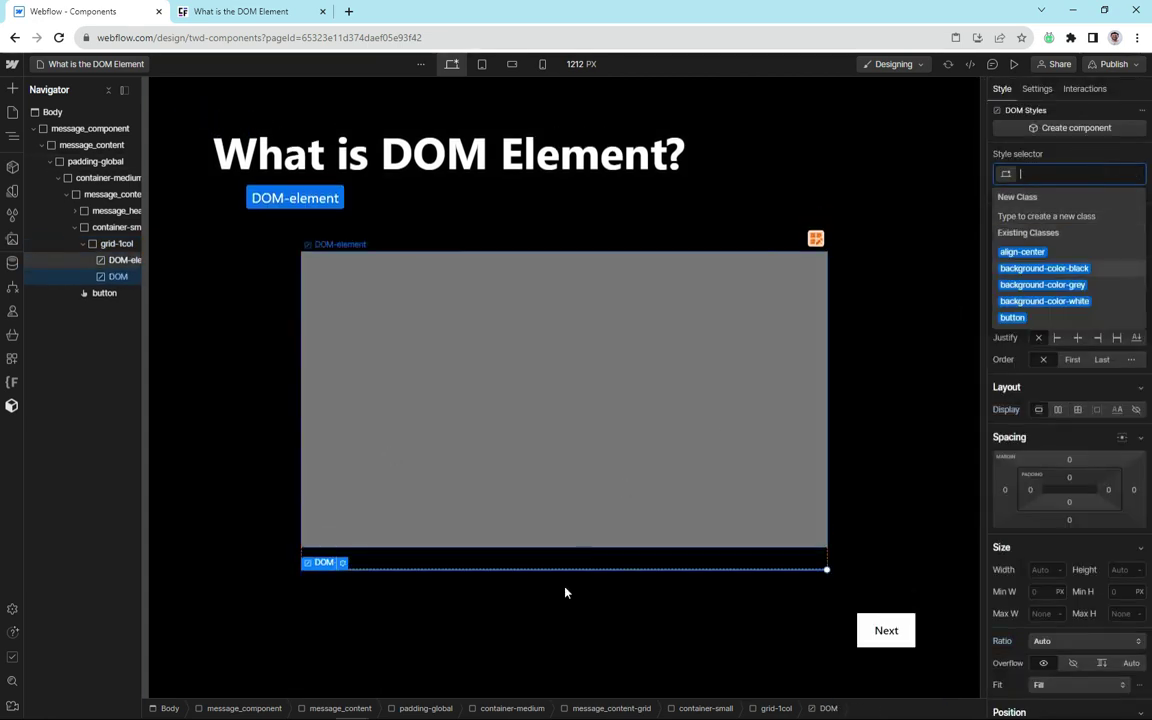
Give the copied element tag 'a' and text 'DOM link' in Settings
left_click(1037, 89)
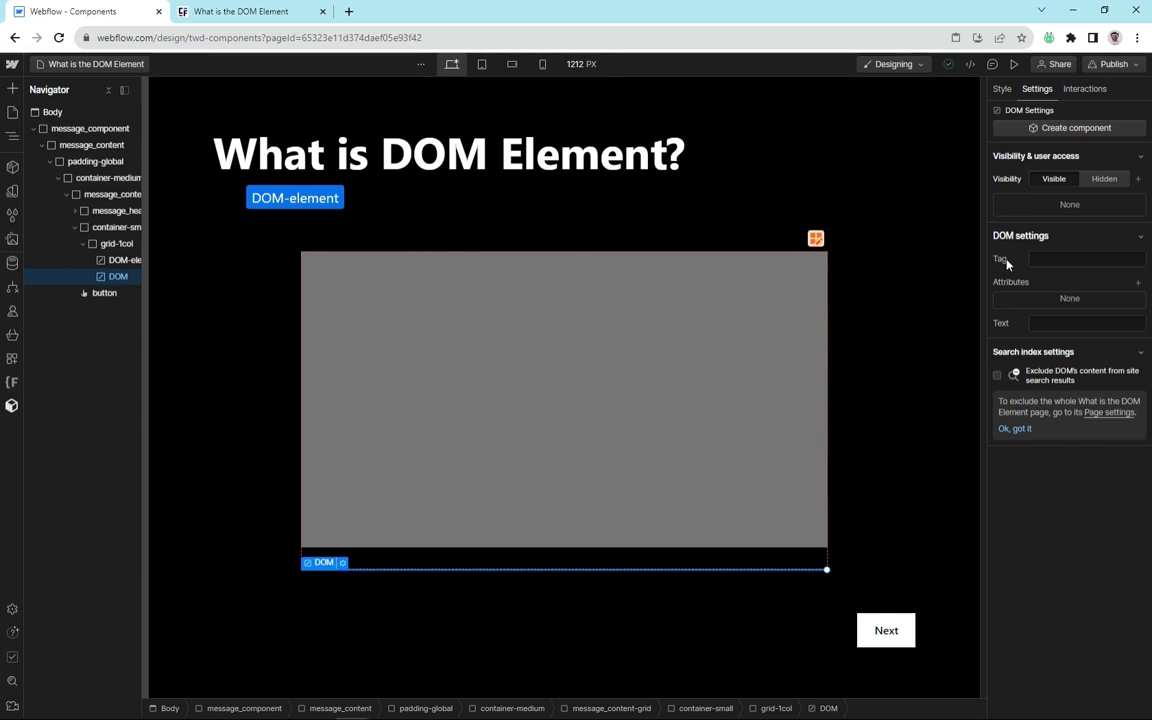
left_click(1056, 256)
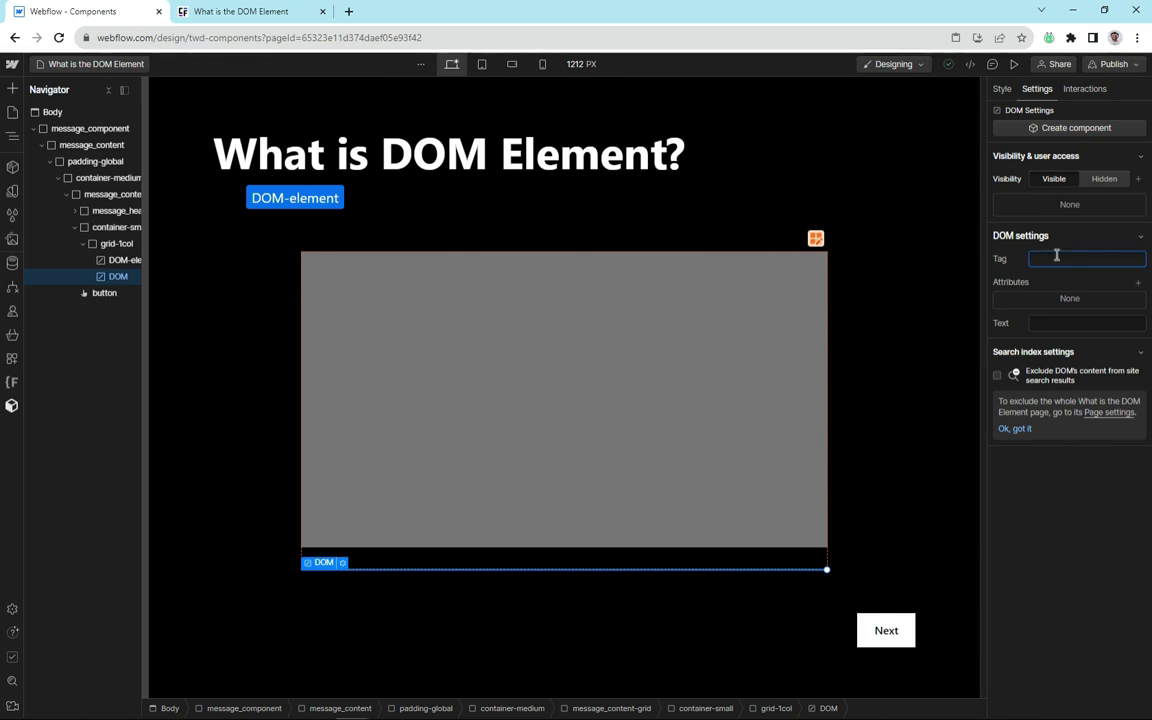
type("a")
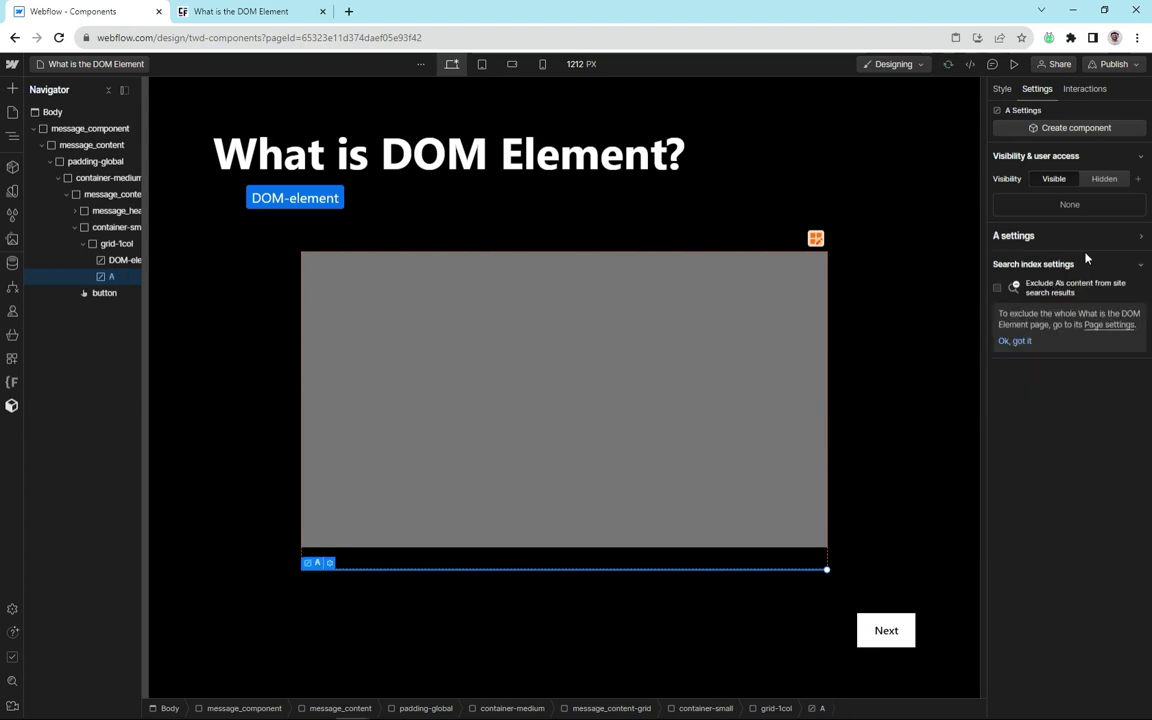
key("Tab")
type("DOM")
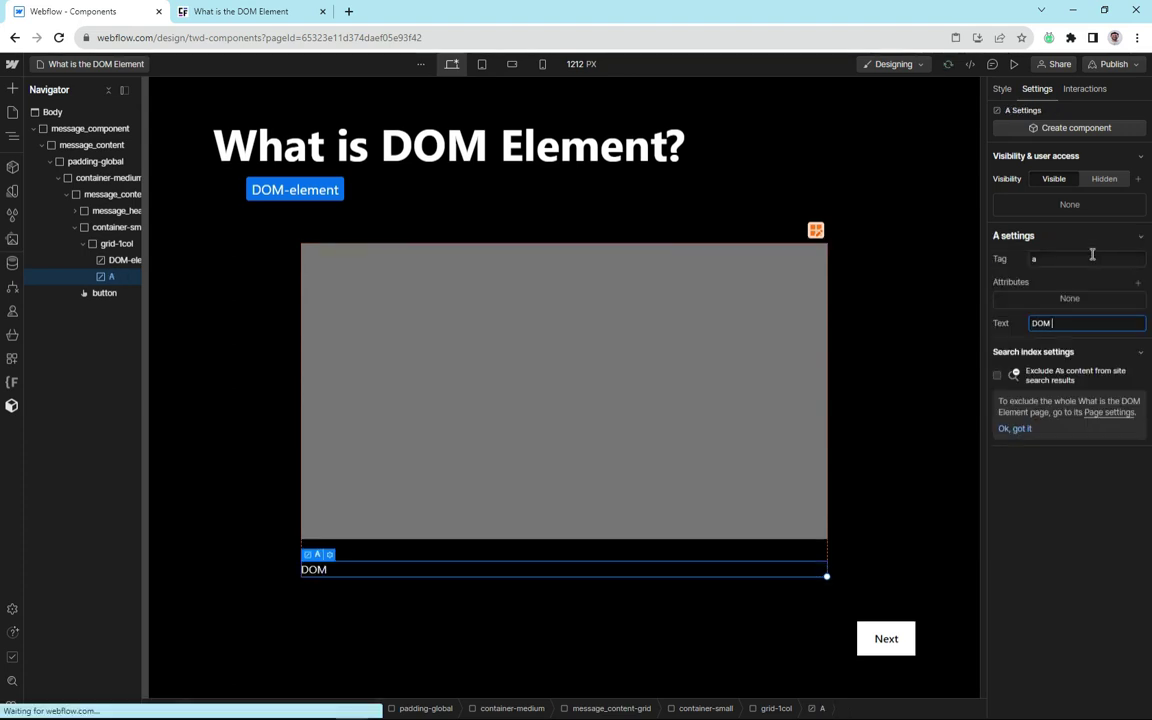
type(" link")
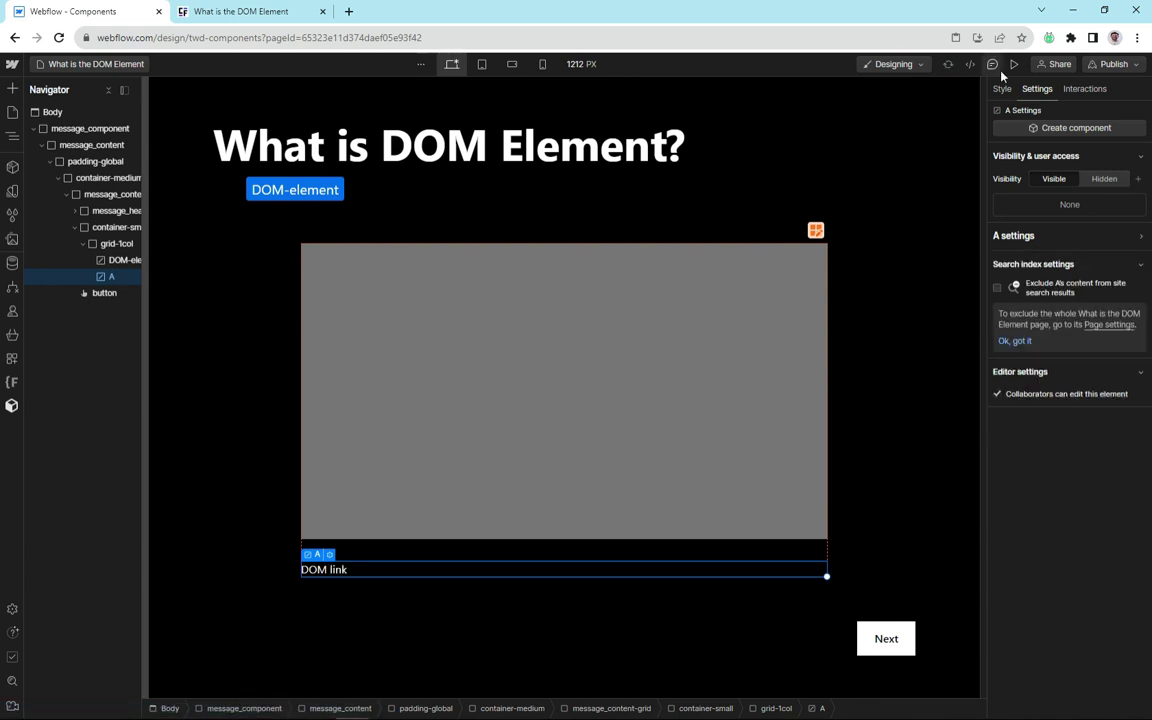
Create and apply a DOM-link class to the link
left_click(1002, 88)
left_click(1055, 173)
type("dO-l")
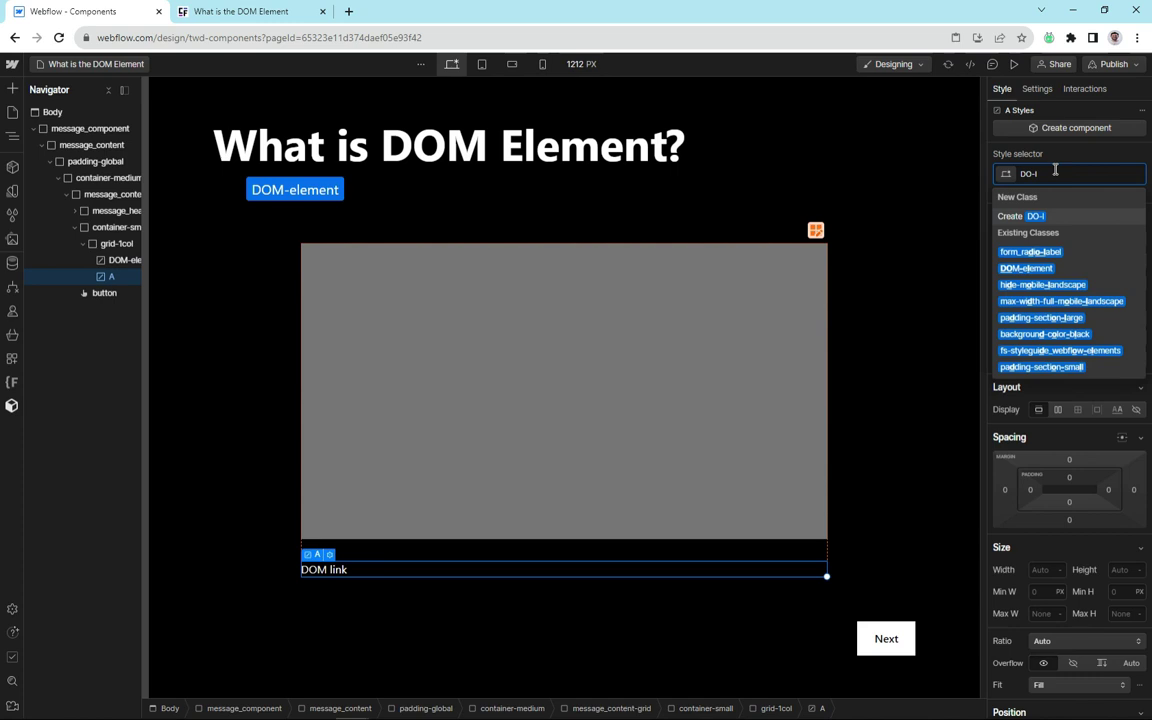
key("BackSpace")
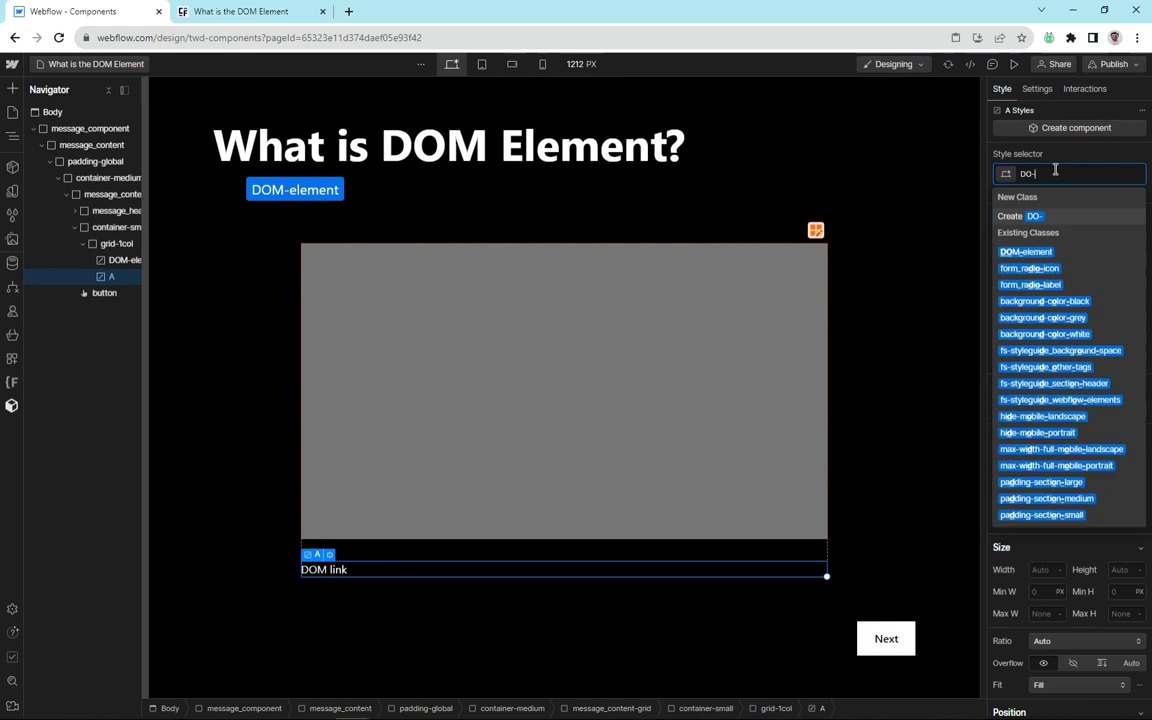
type("M-link")
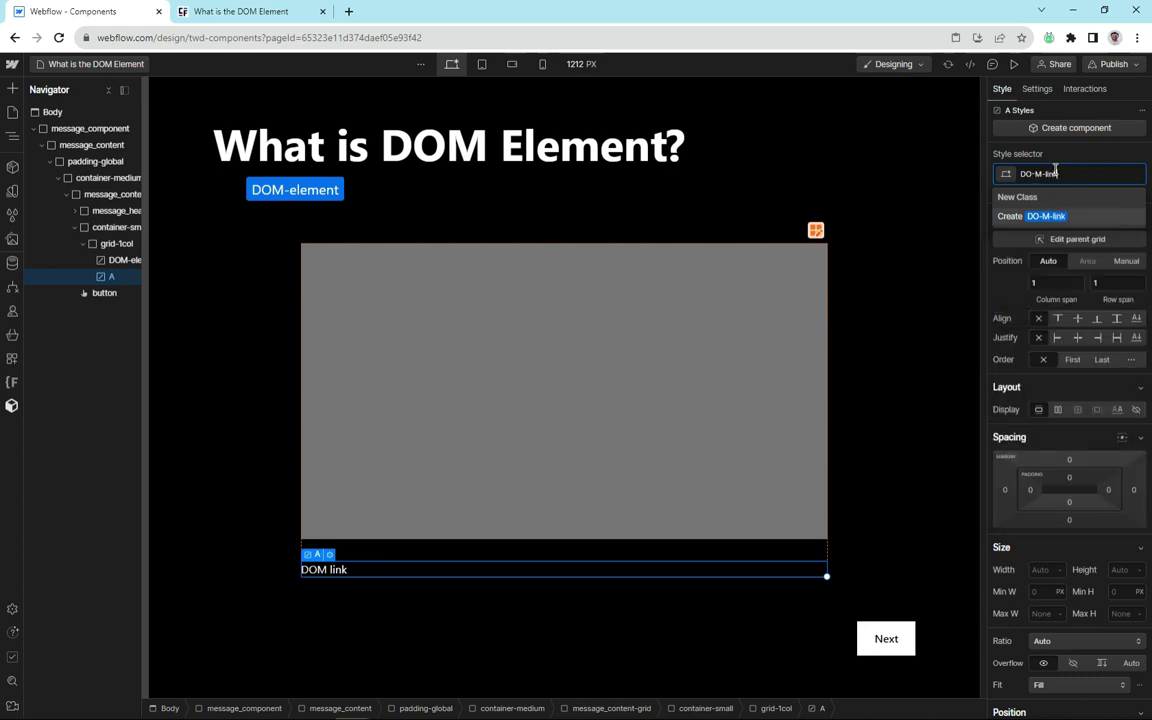
key("Return")
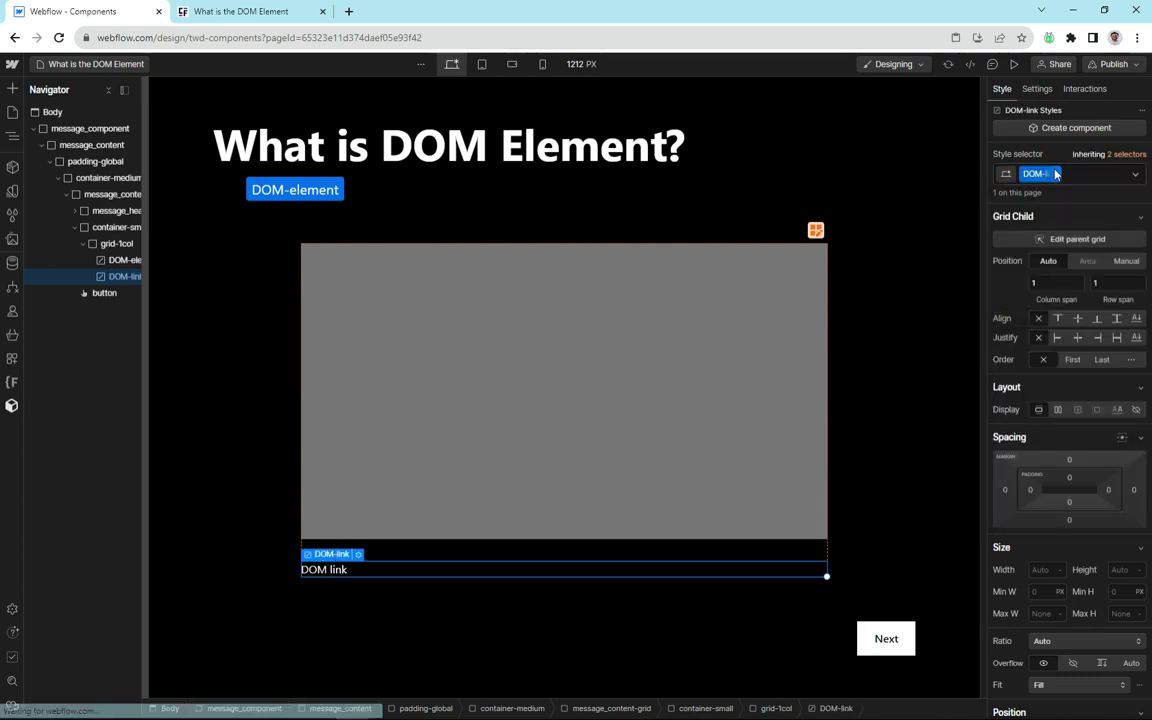
Set the DOM-link text colour to blue
scroll(1080, 600, "down", 3)
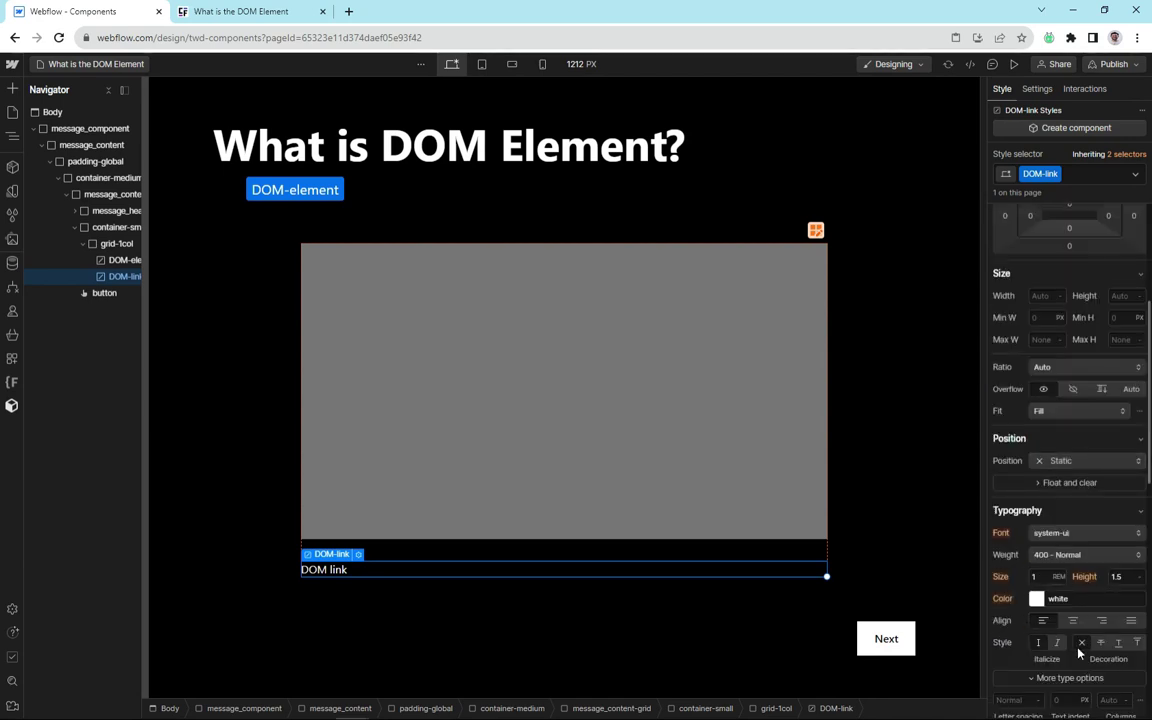
left_click(1036, 598)
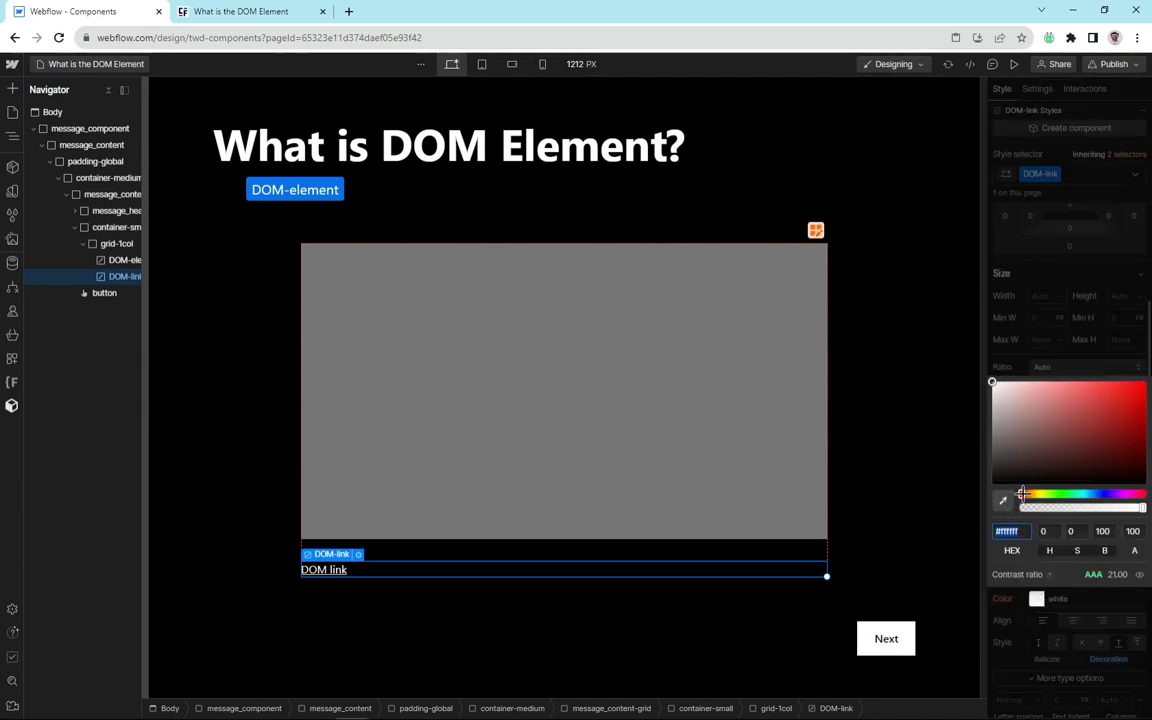
left_click(1074, 494)
left_click(1104, 494)
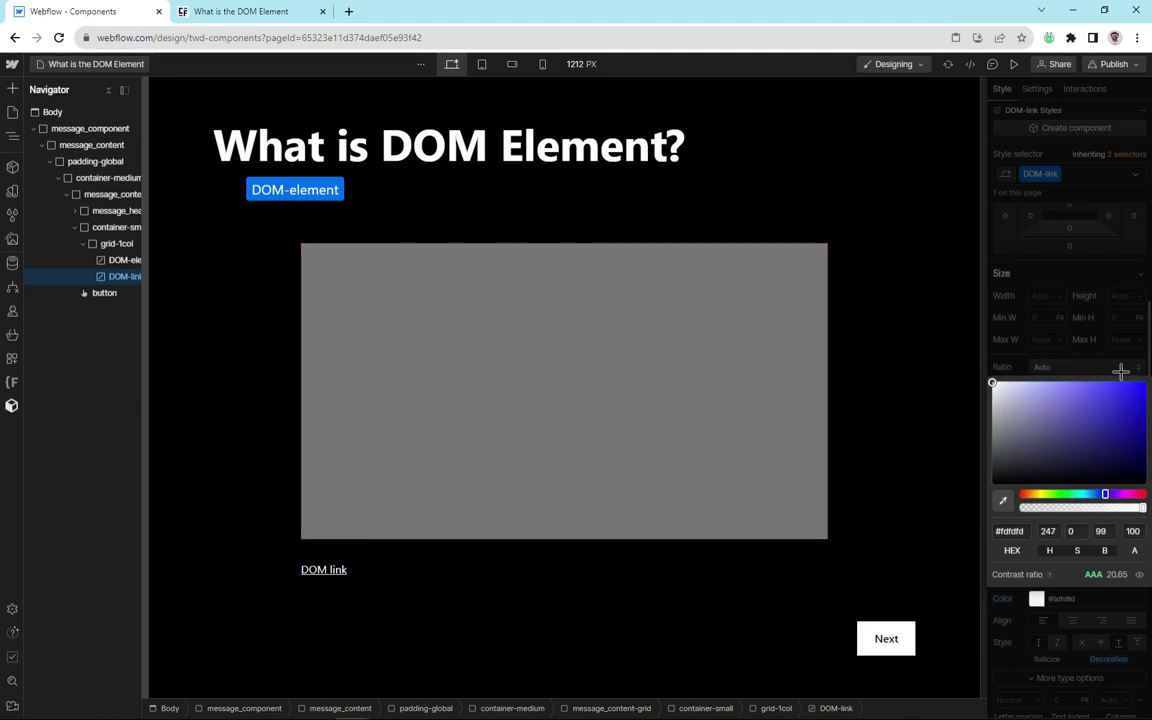
key("Escape")
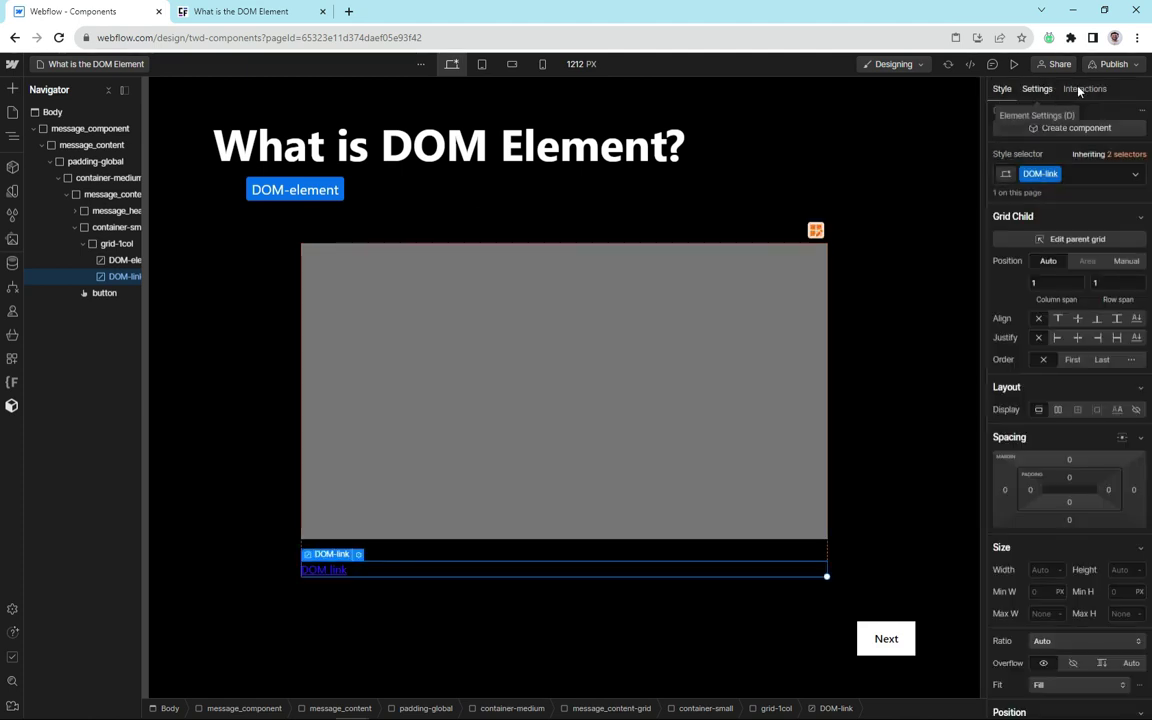
left_click(1037, 89)
left_click(1138, 283)
type("href")
left_click(1045, 349)
key("ctrl+v")
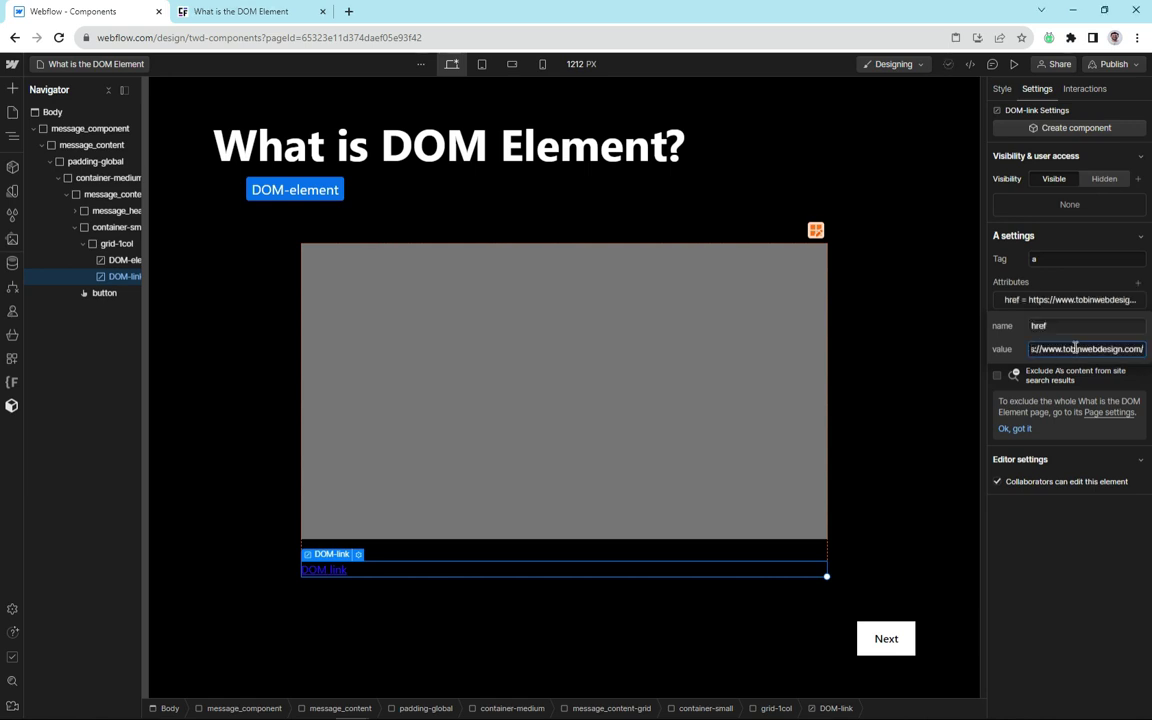
left_click(1118, 65)
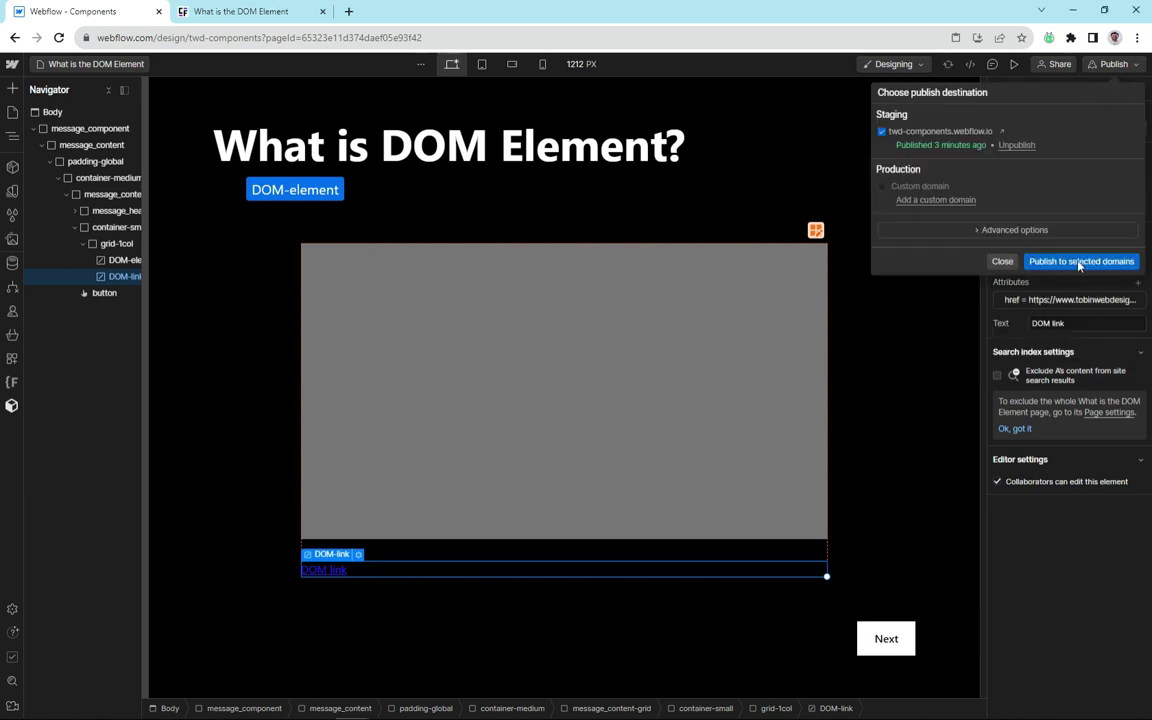
Publish to staging and reload the live page in desktop view
left_click(1079, 262)
left_click(240, 11)
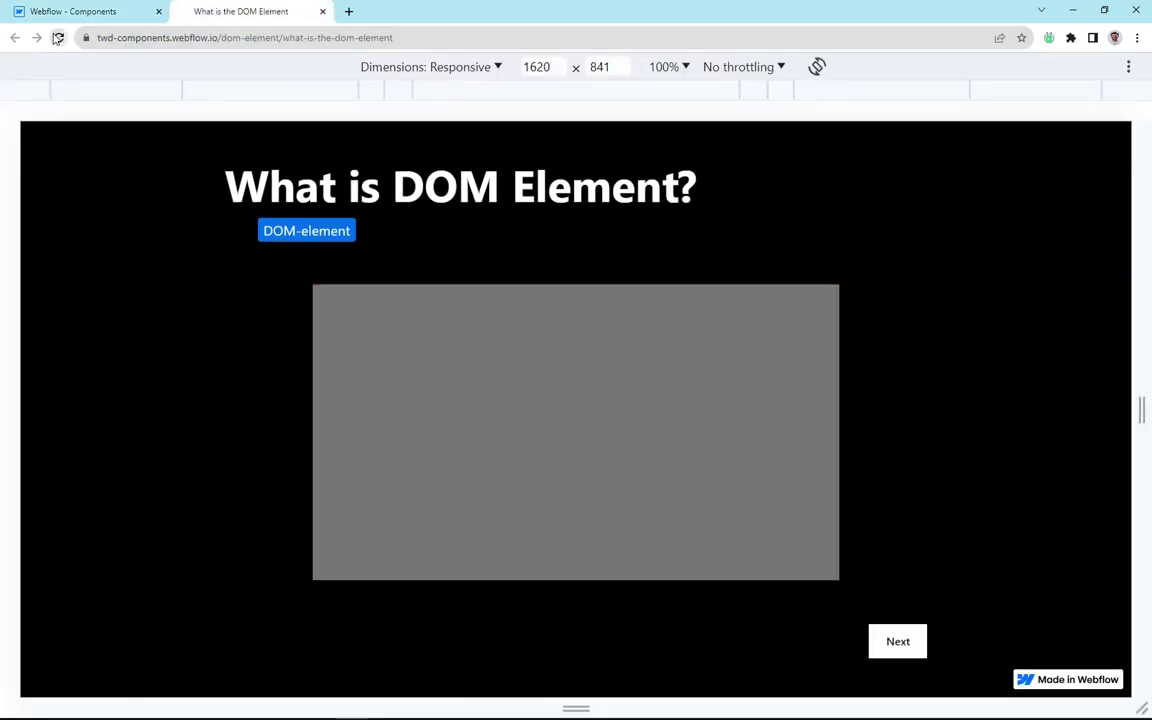
left_click(58, 37)
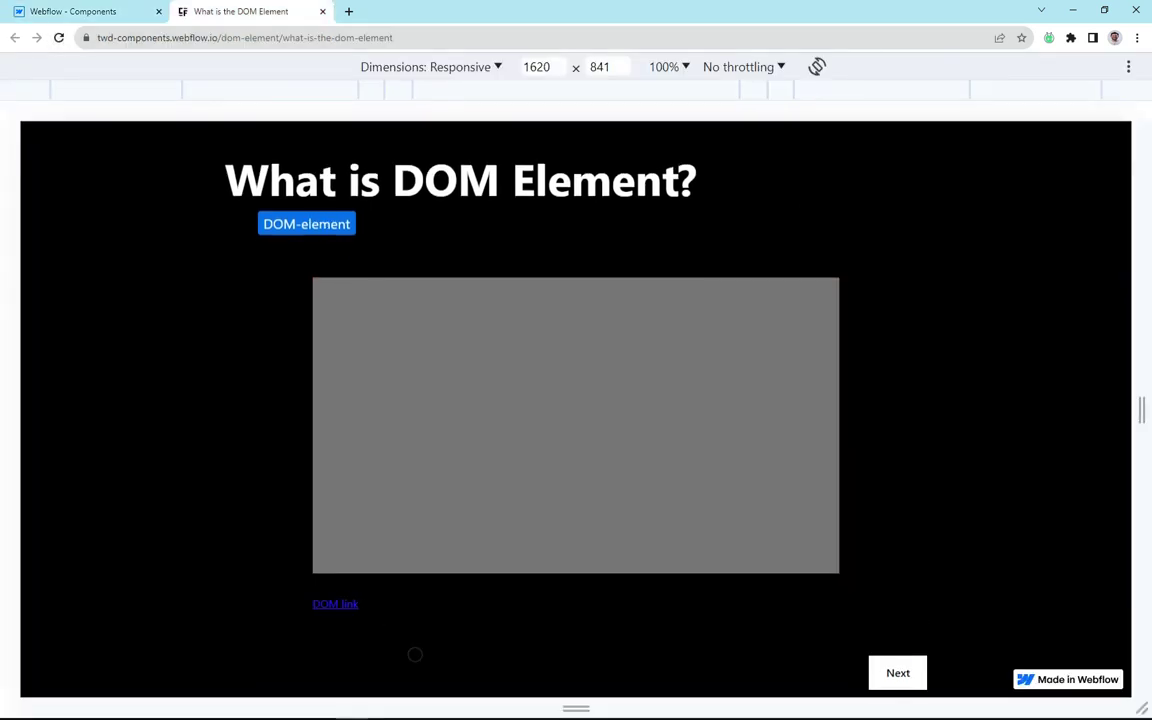
key("F12")
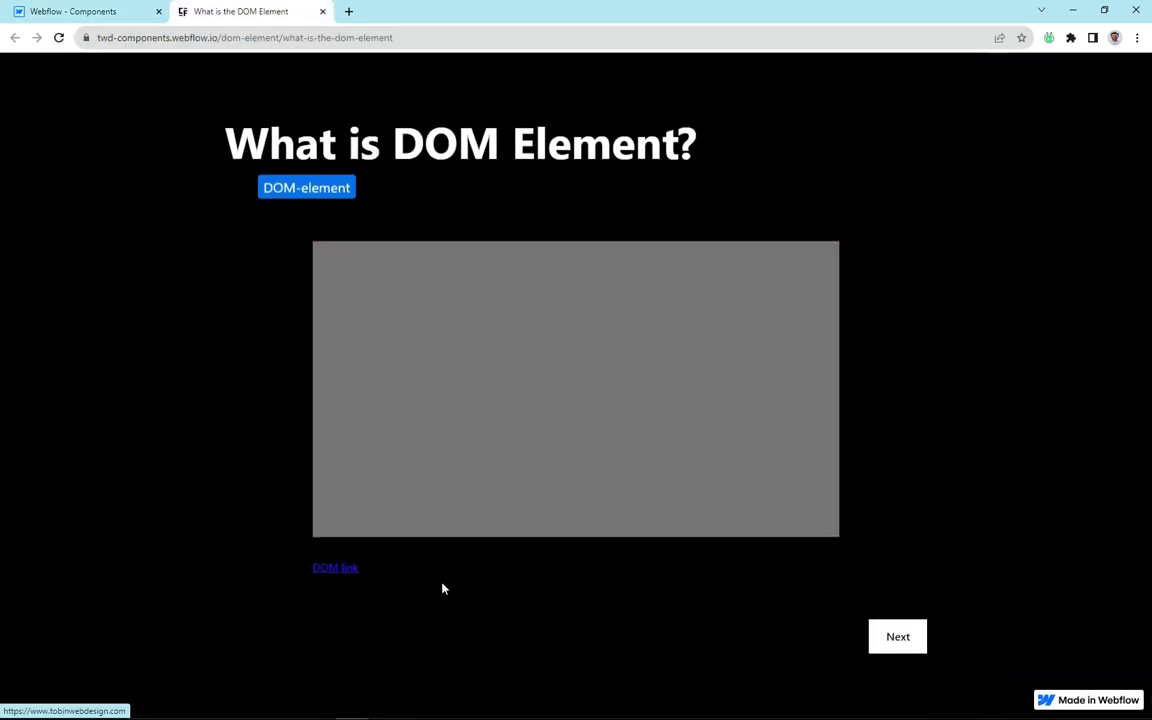
Inspect the DOM link as an anchor and follow it to tobinwebdesign.com, then return to Webflow
right_click(333, 577)
left_click(365, 676)
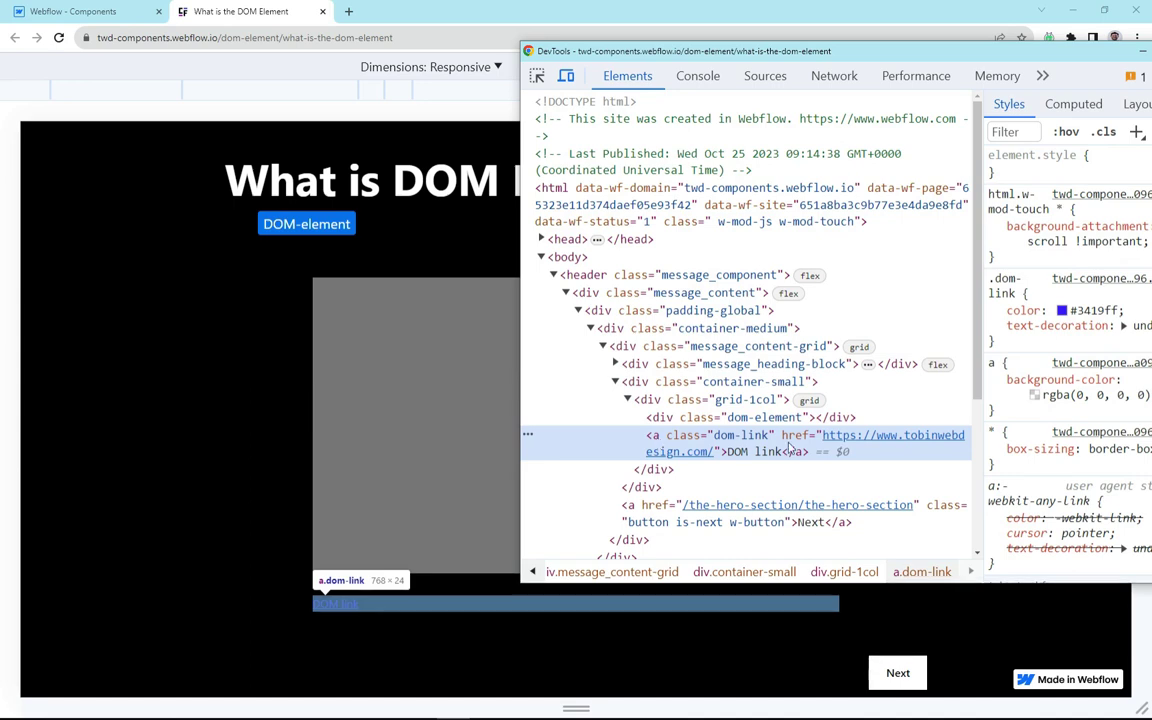
left_click(334, 604)
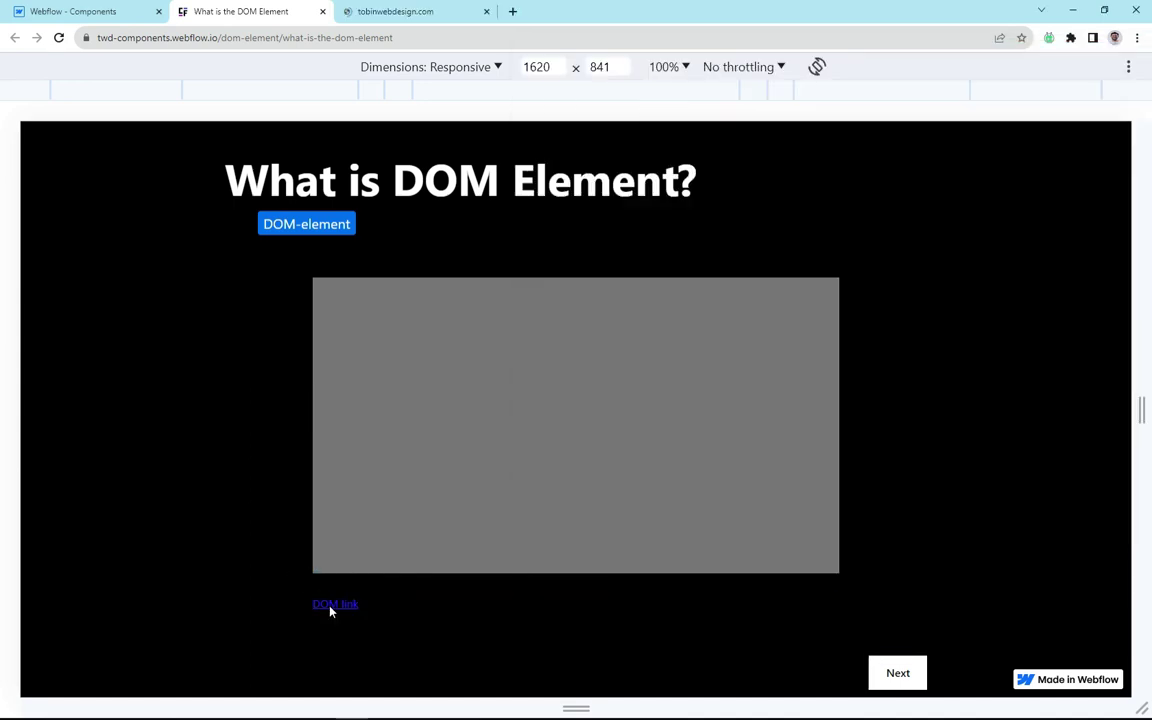
left_click(430, 14)
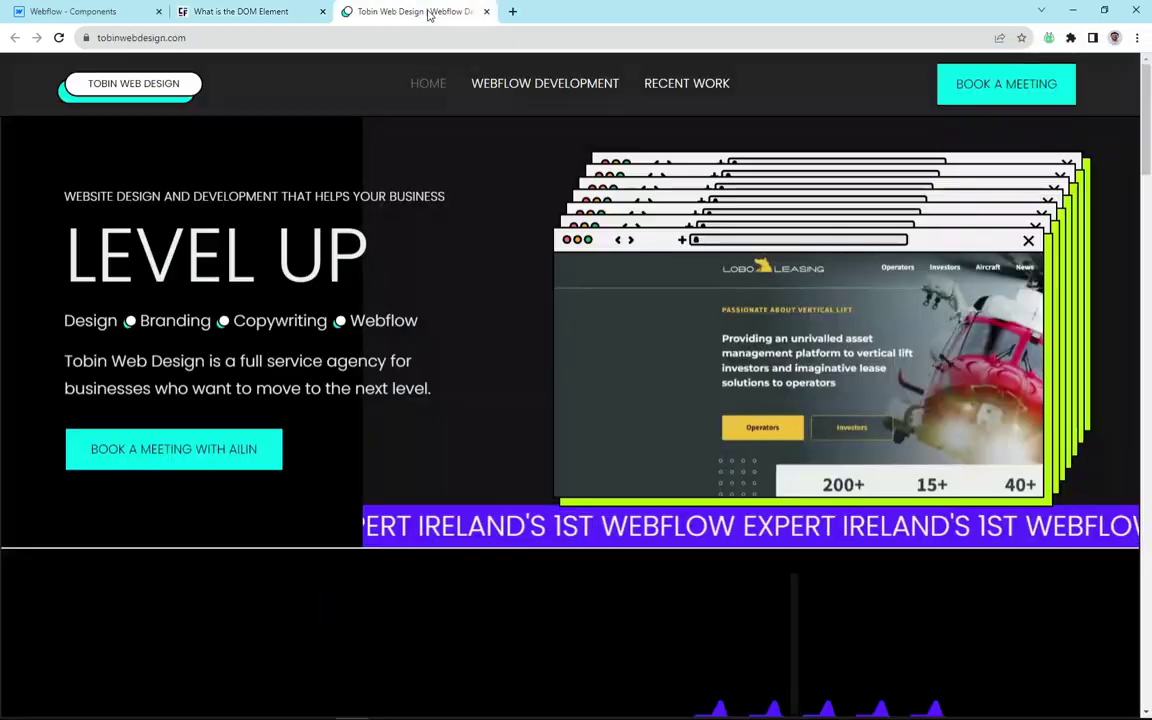
left_click(256, 12)
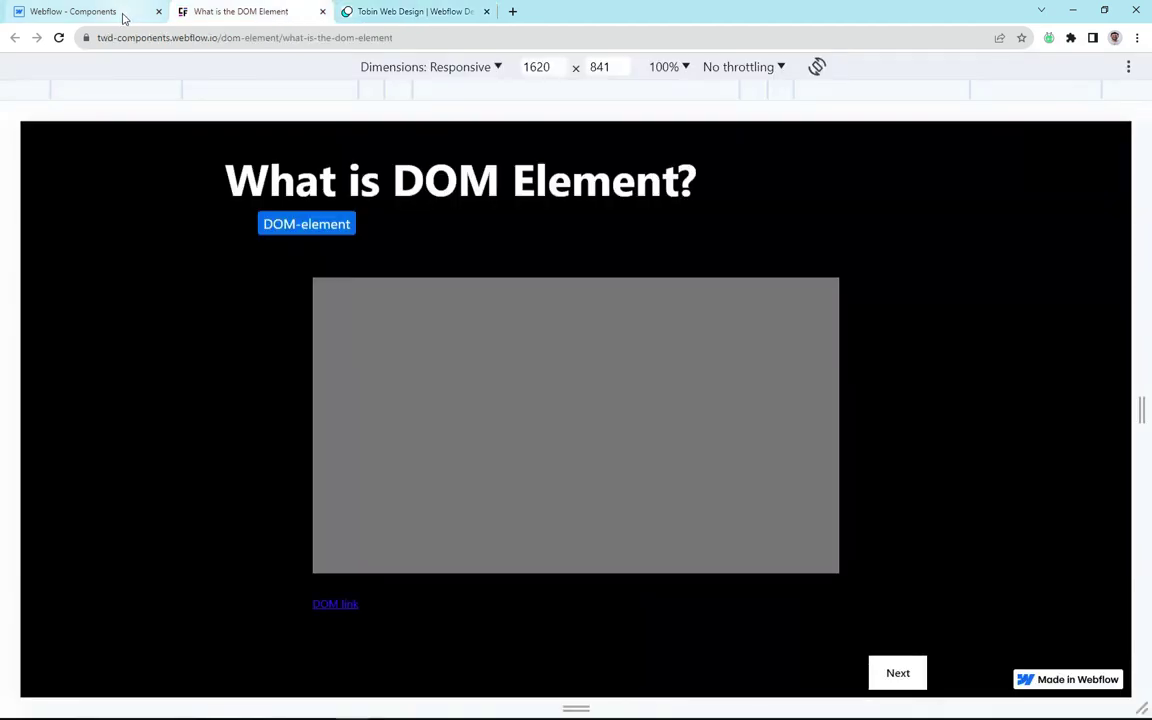
mouse_move(123, 18)
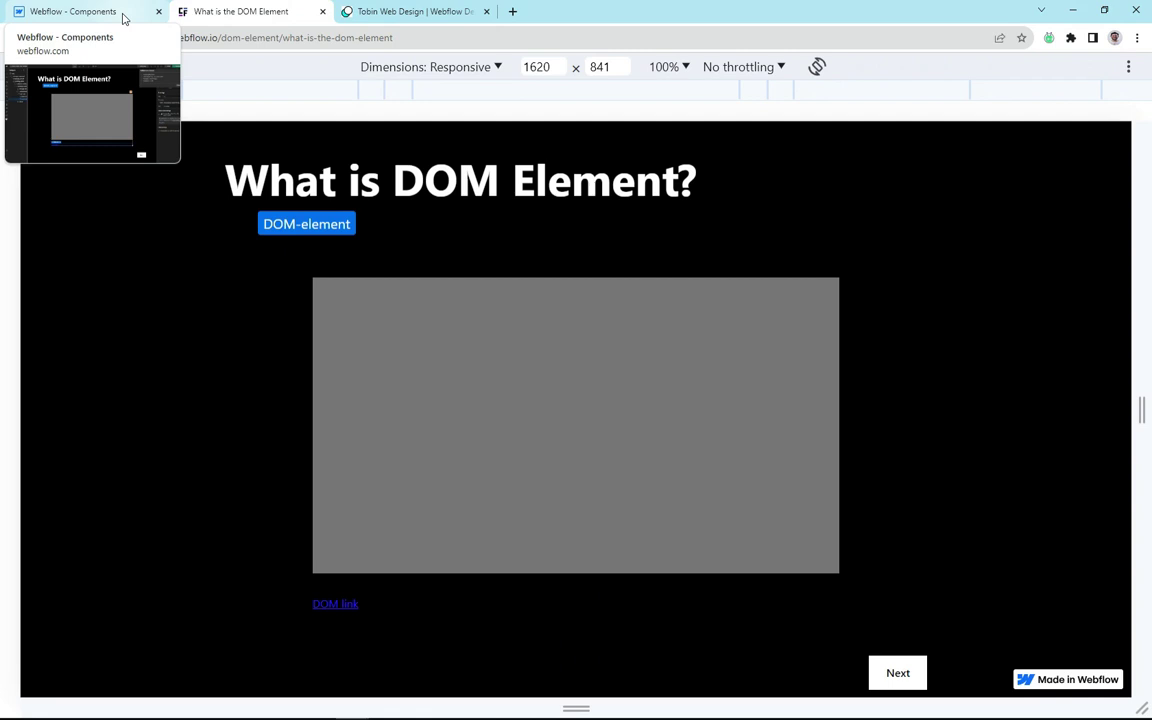
left_click(123, 18)
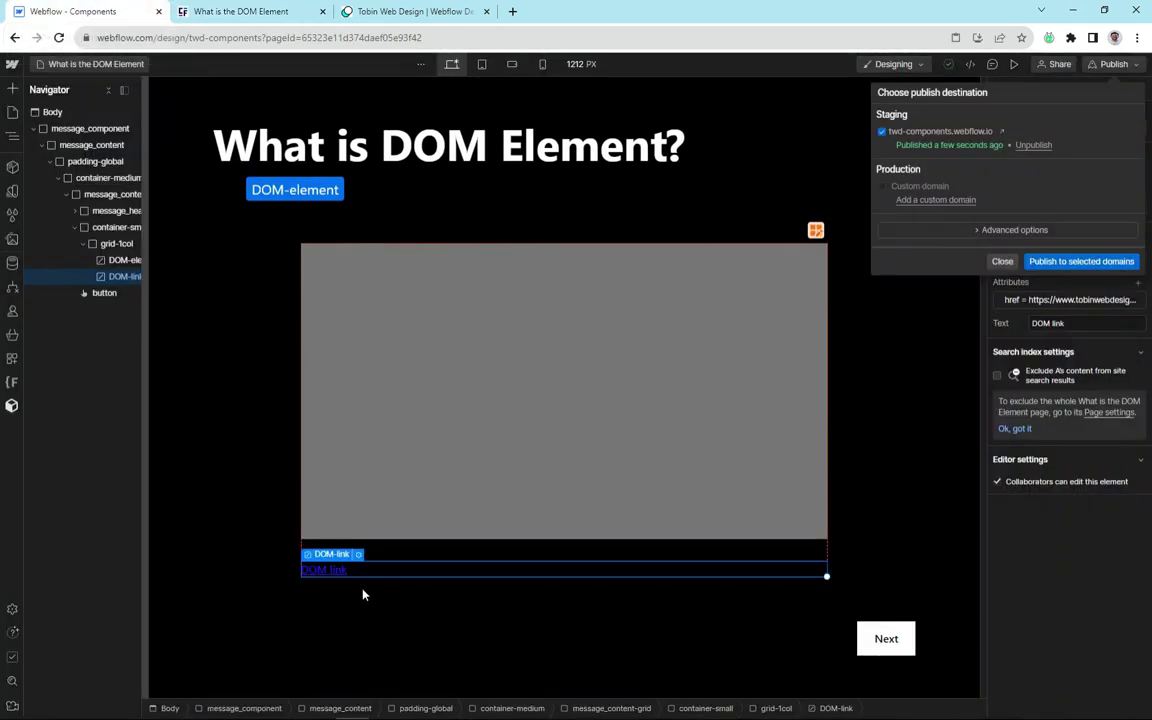
Try a quick find search for 'lin', then close the publish destination panel
key("ctrl+e")
type("lin")
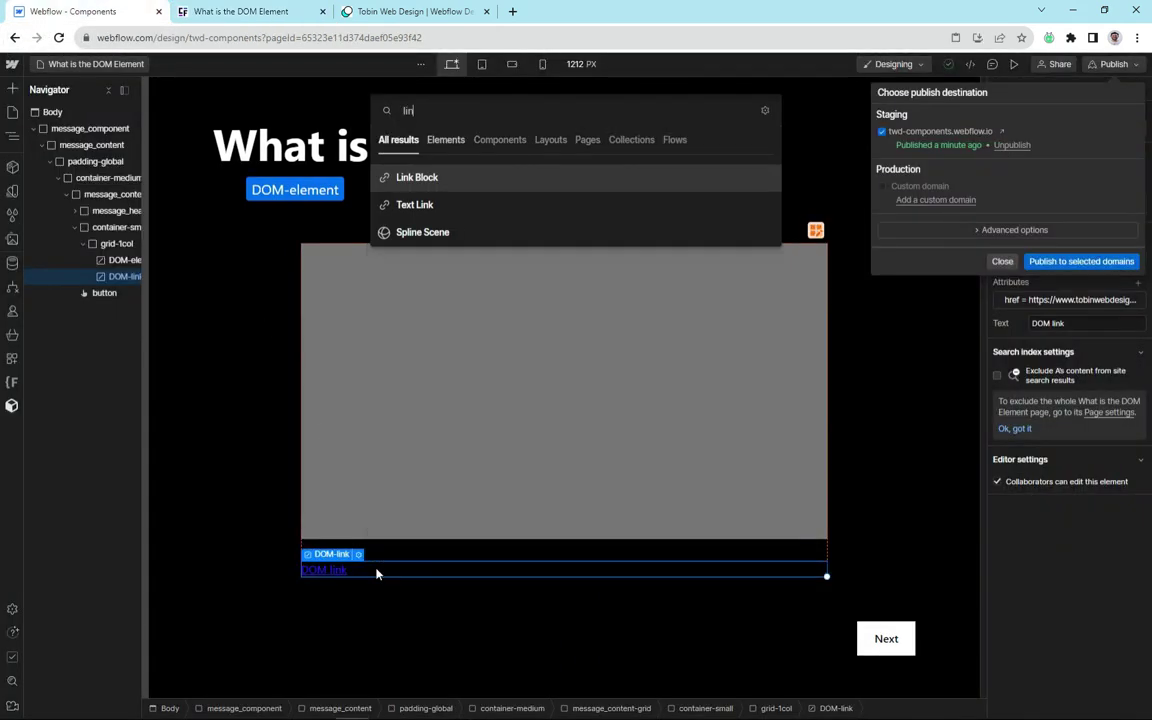
key("Down")
key("Escape")
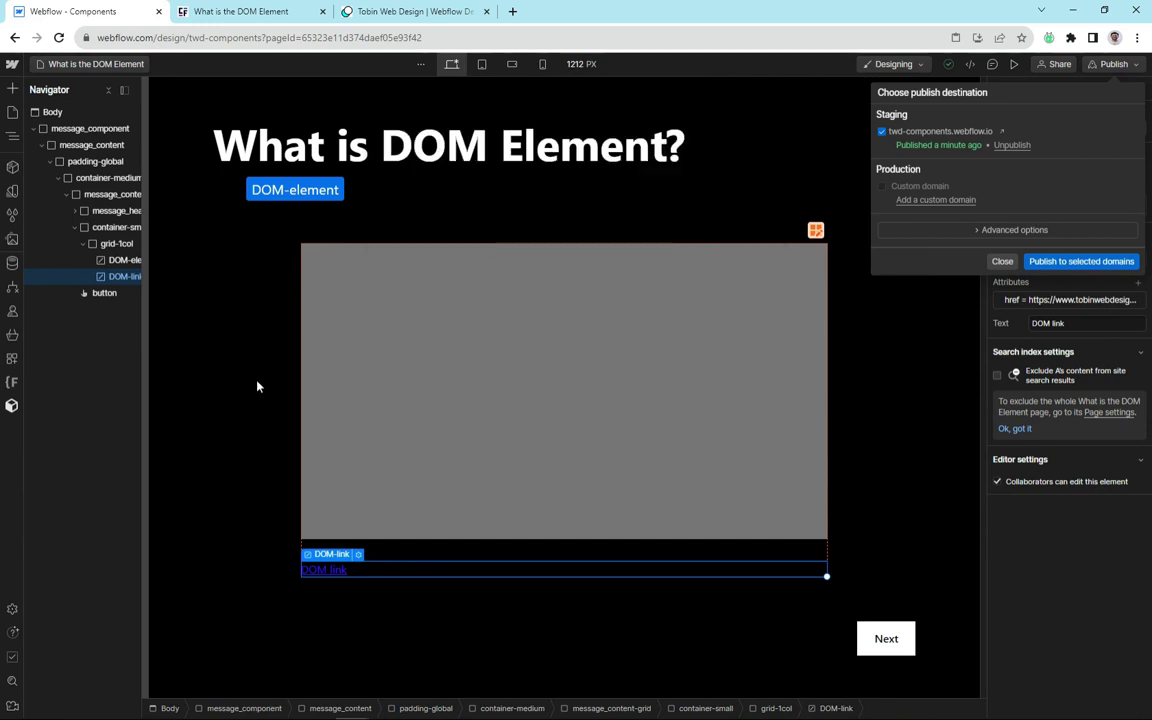
left_click(505, 568)
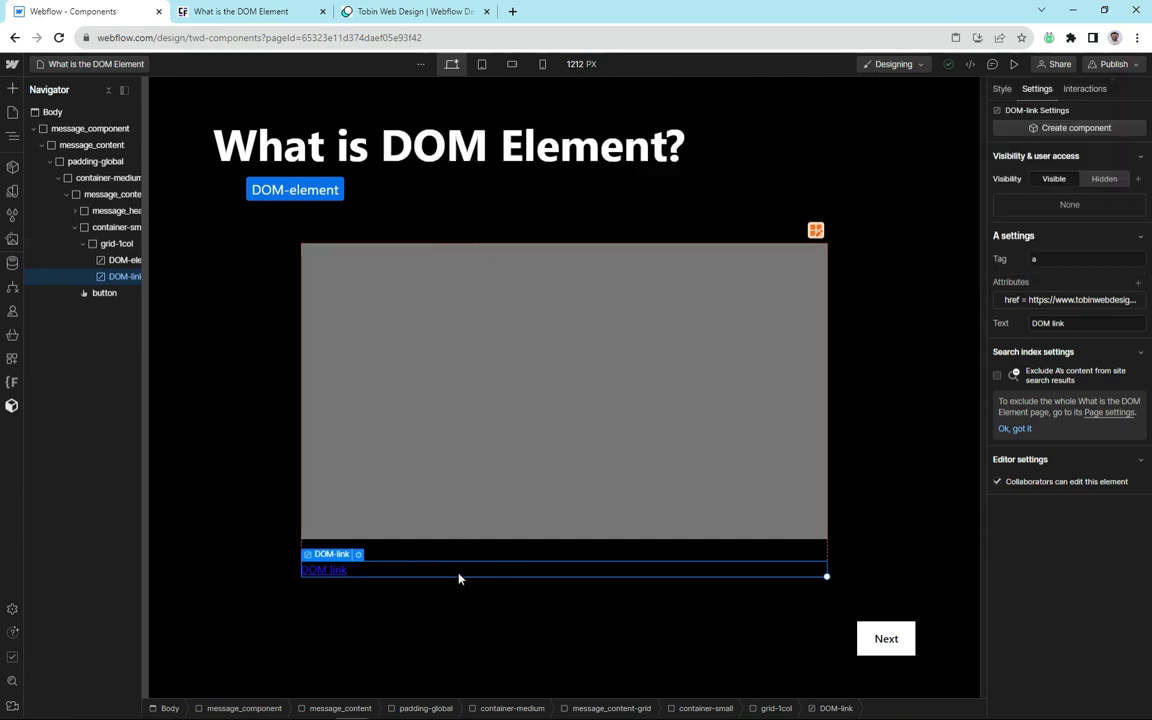
Duplicate the DOM link and swap the copy's DOM-link class for the button class
key("ctrl+d")
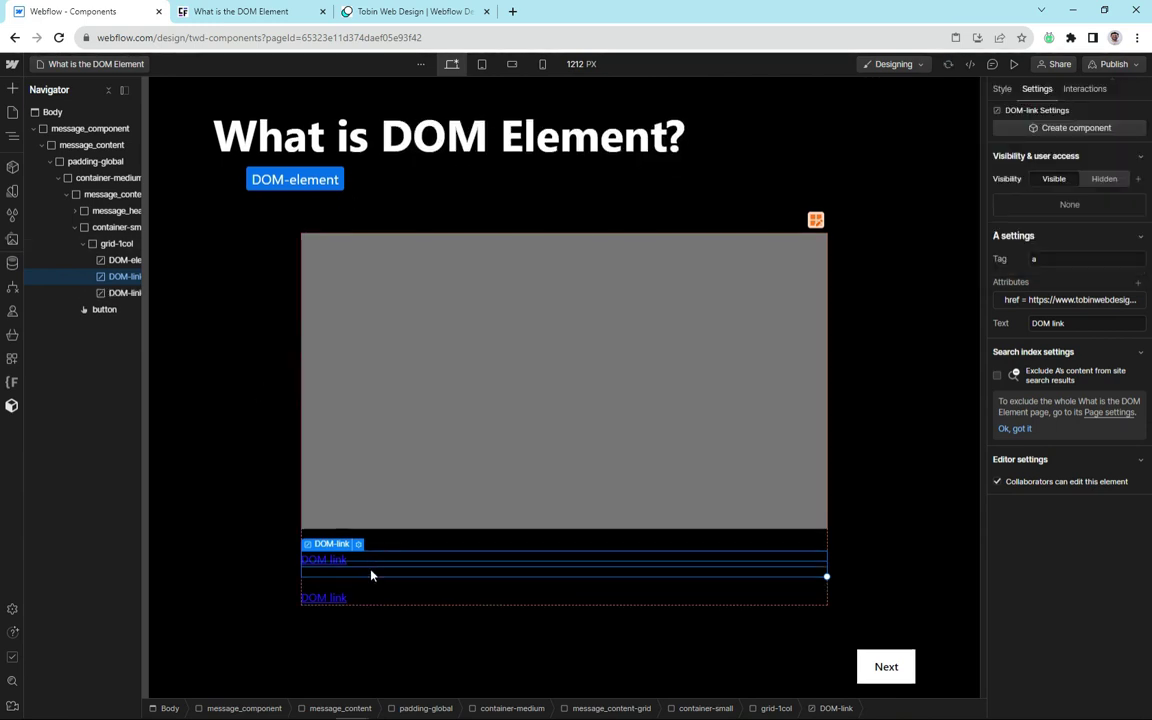
left_click(346, 599)
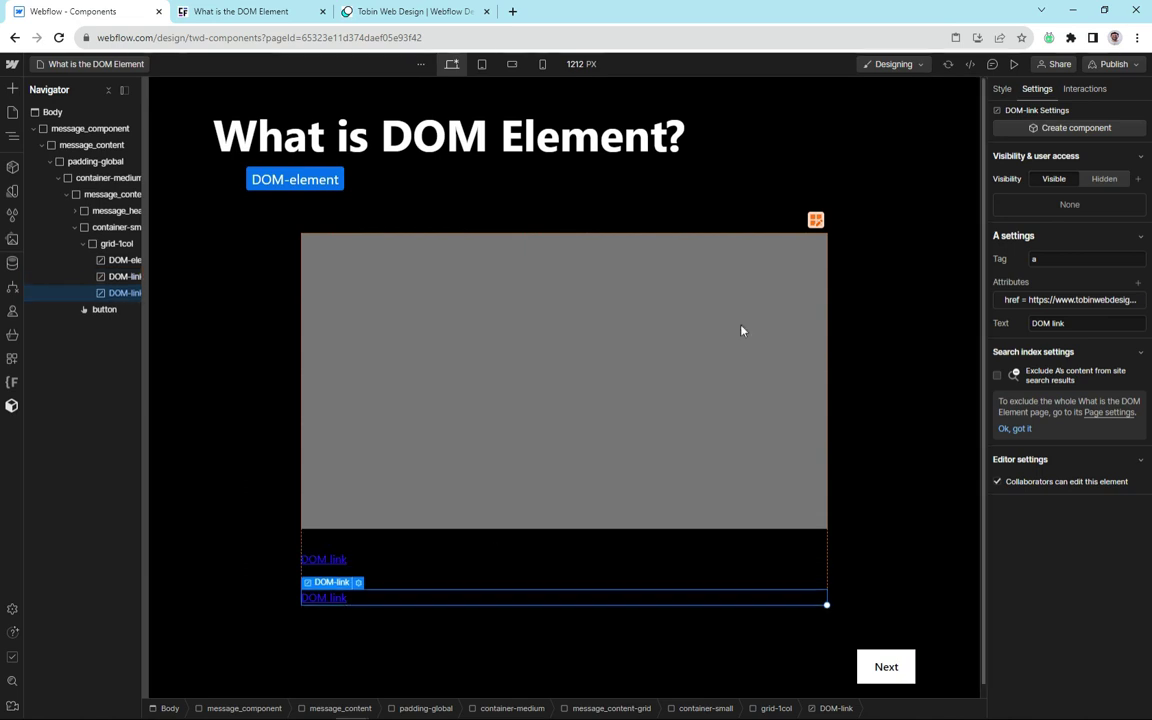
left_click(1001, 88)
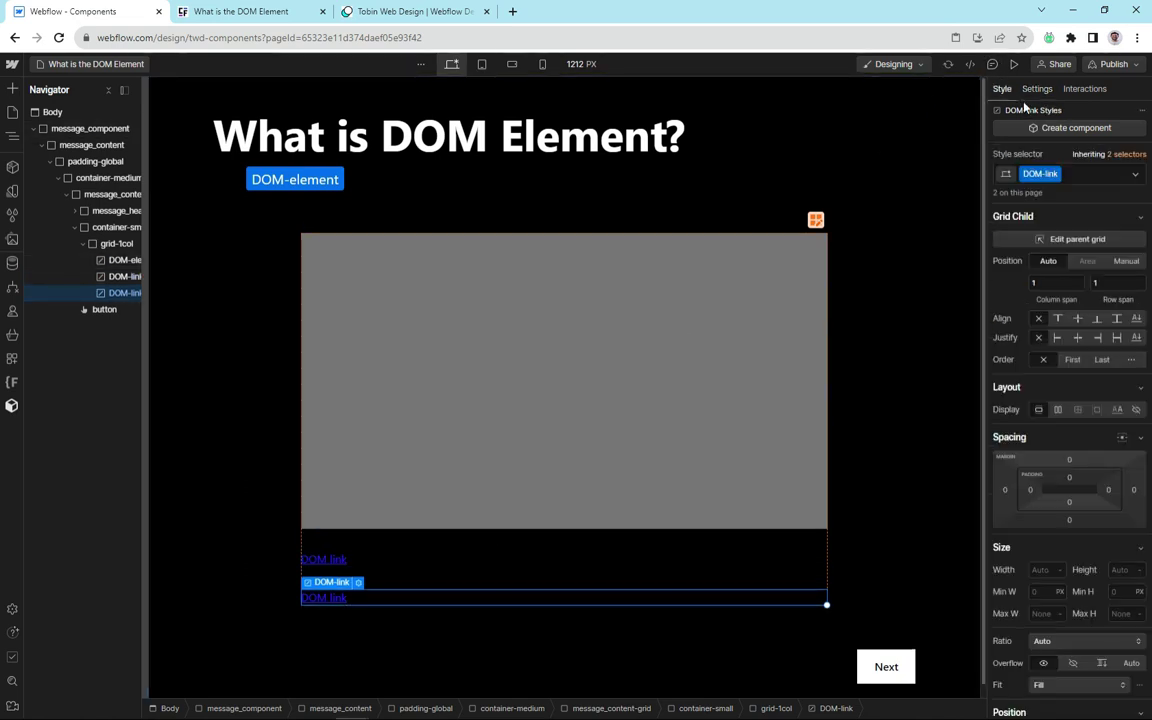
left_click(1080, 176)
key("BackSpace")
type("button")
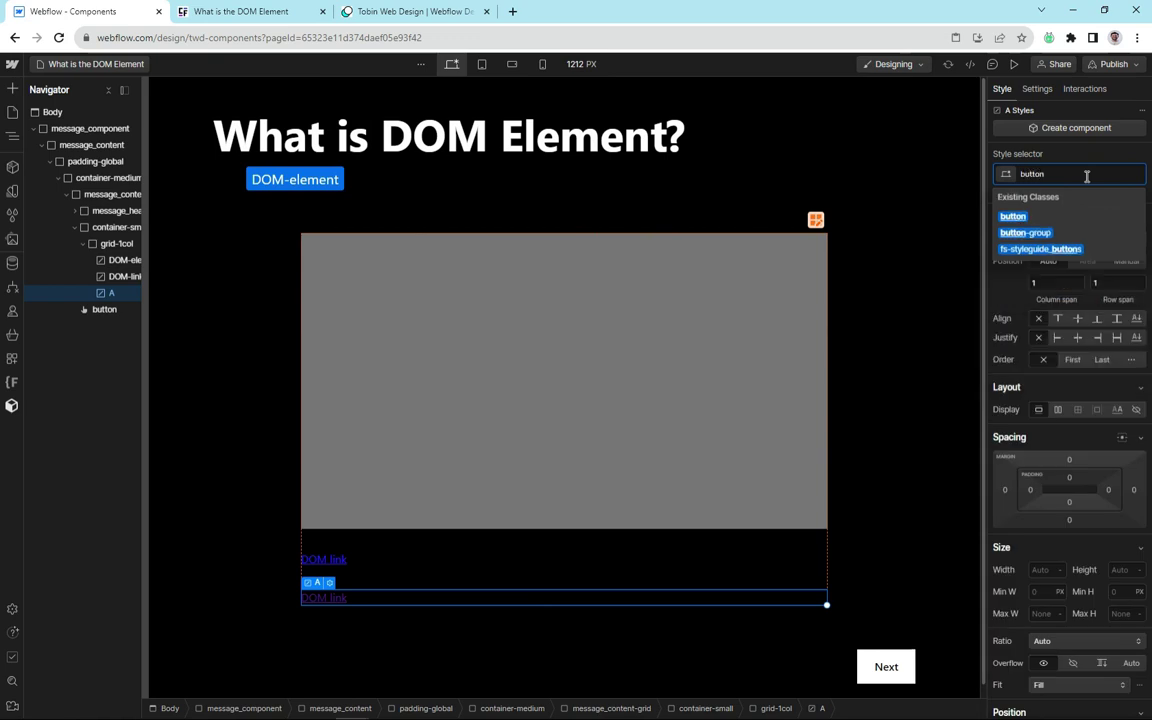
key("Return")
left_click(226, 573)
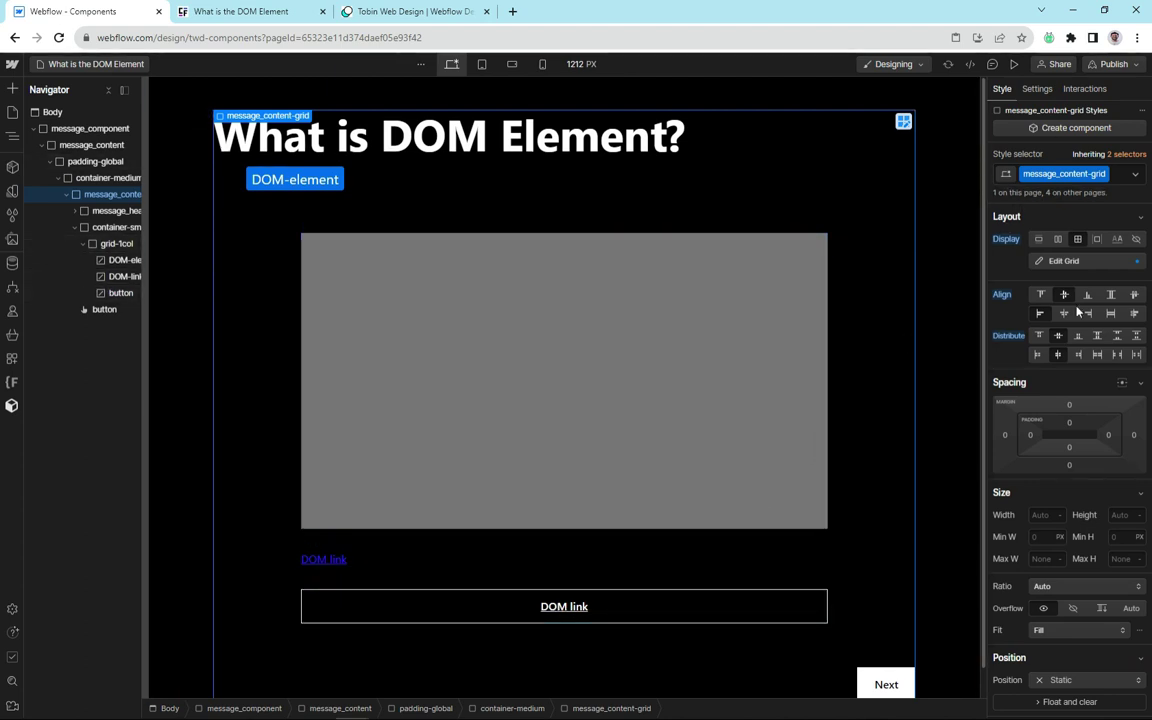
Relabel the new button's text from 'DOM link' to 'DOM button'
left_click(1037, 88)
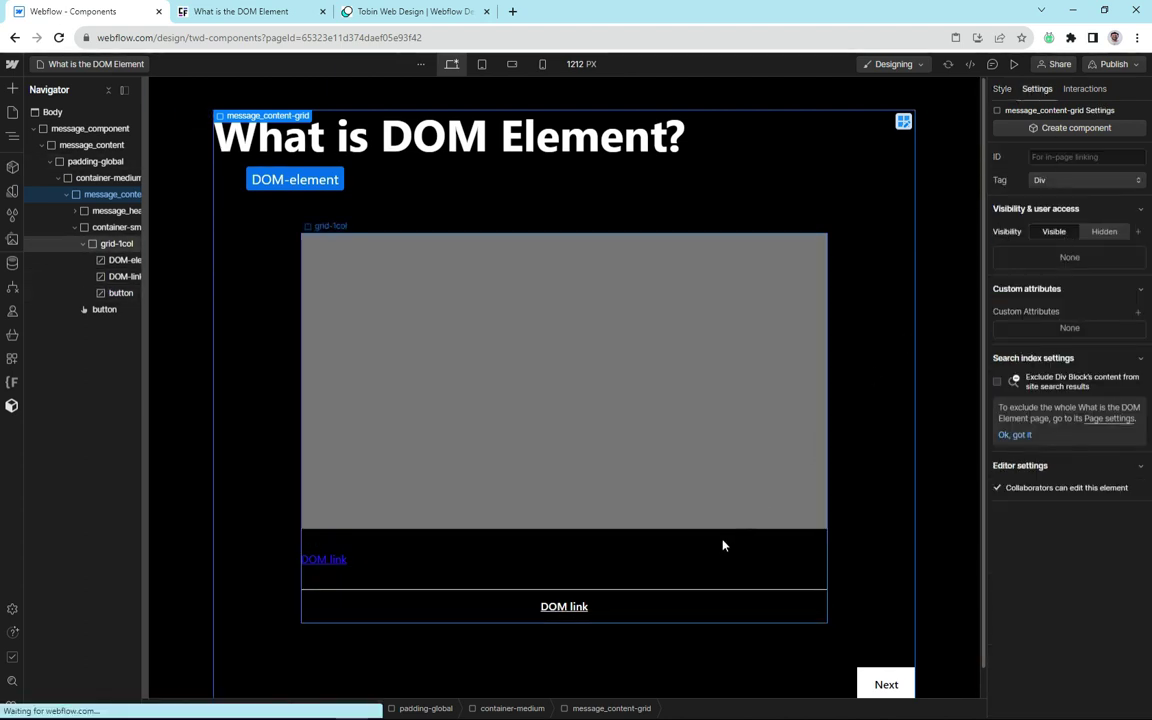
left_click(679, 602)
left_click(1080, 324)
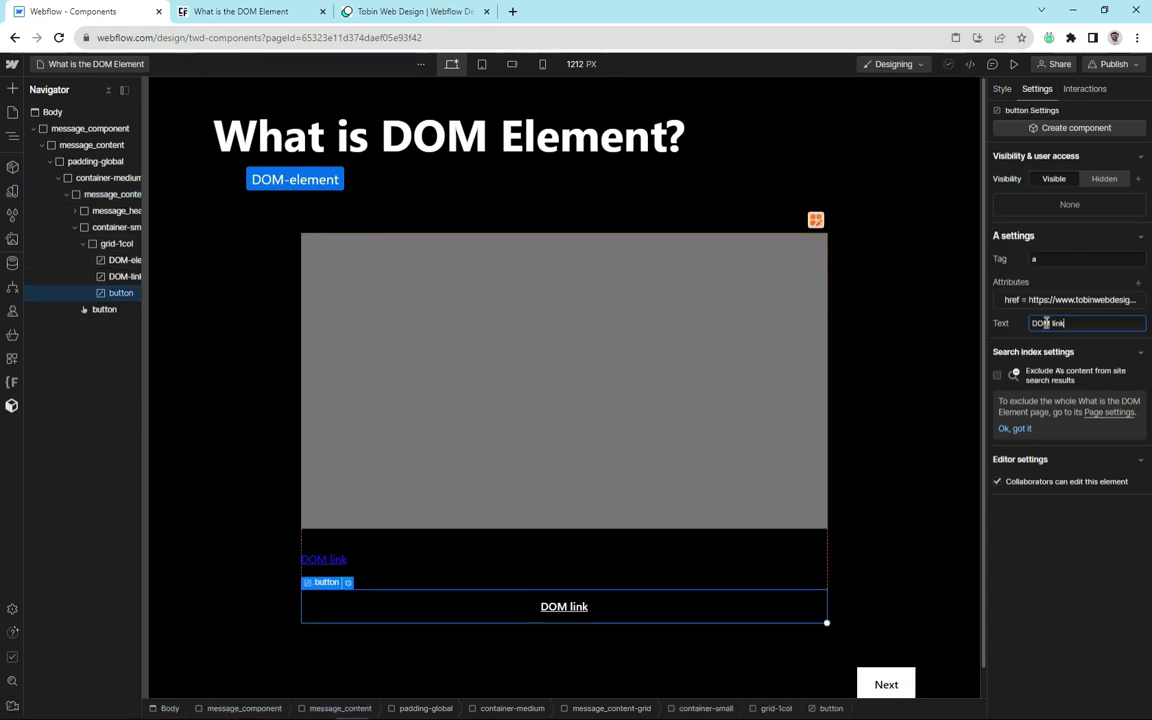
double_click(1080, 324)
key("BackSpace")
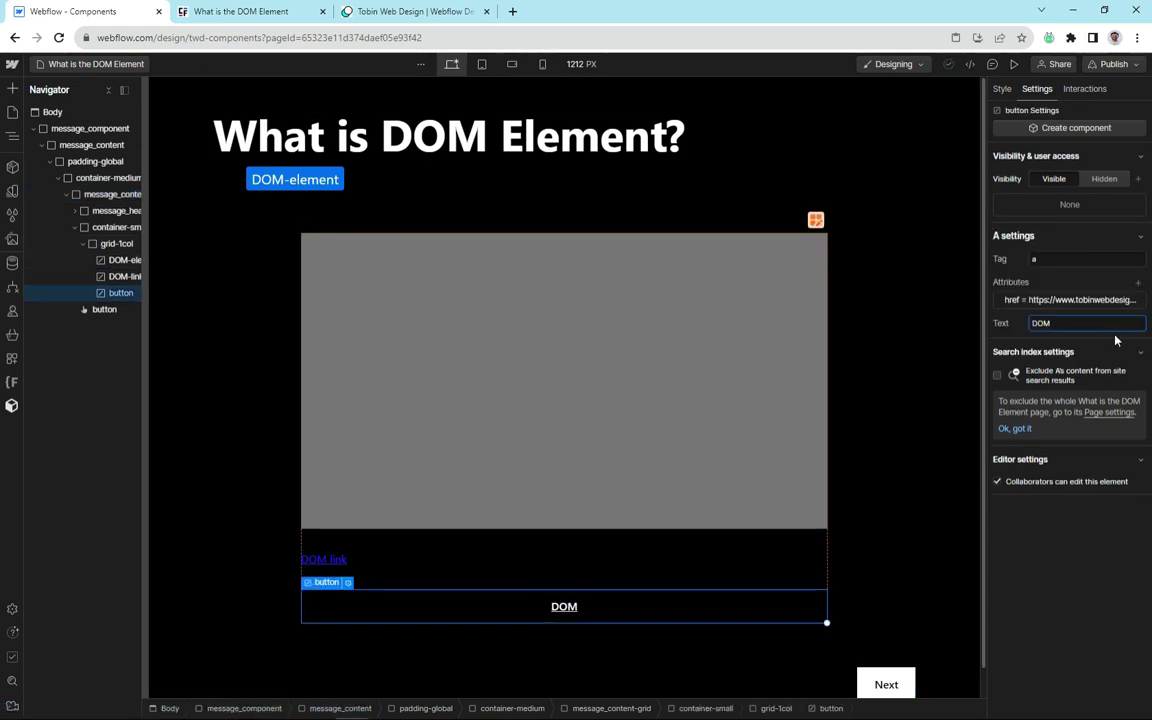
type("butto")
type("n")
key("Return")
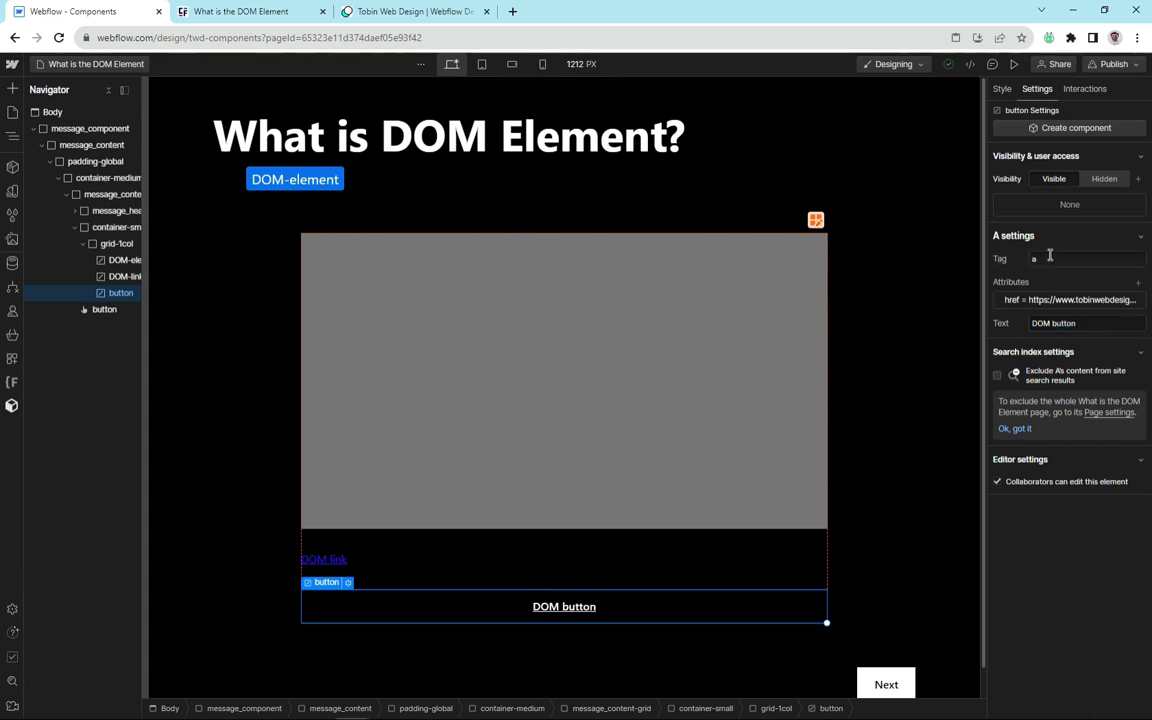
Change the element's tag from 'a' to 'button' and delete its href attribute
left_click(1060, 258)
key("BackSpace")
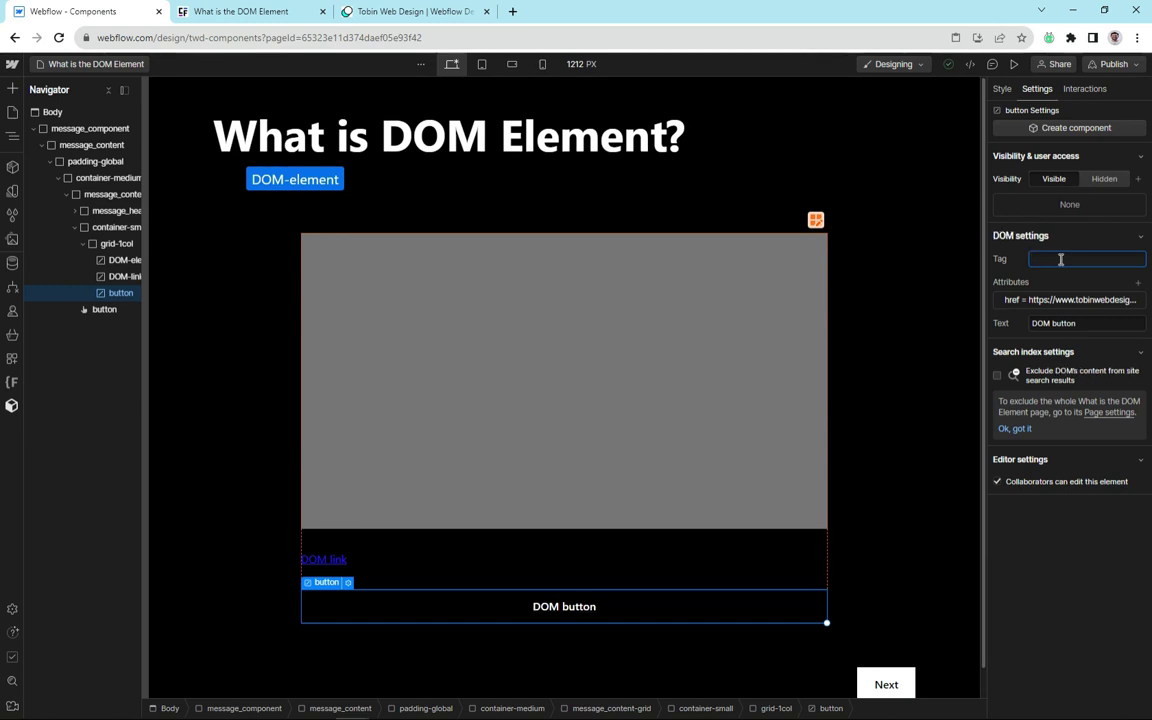
type("button")
key("Return")
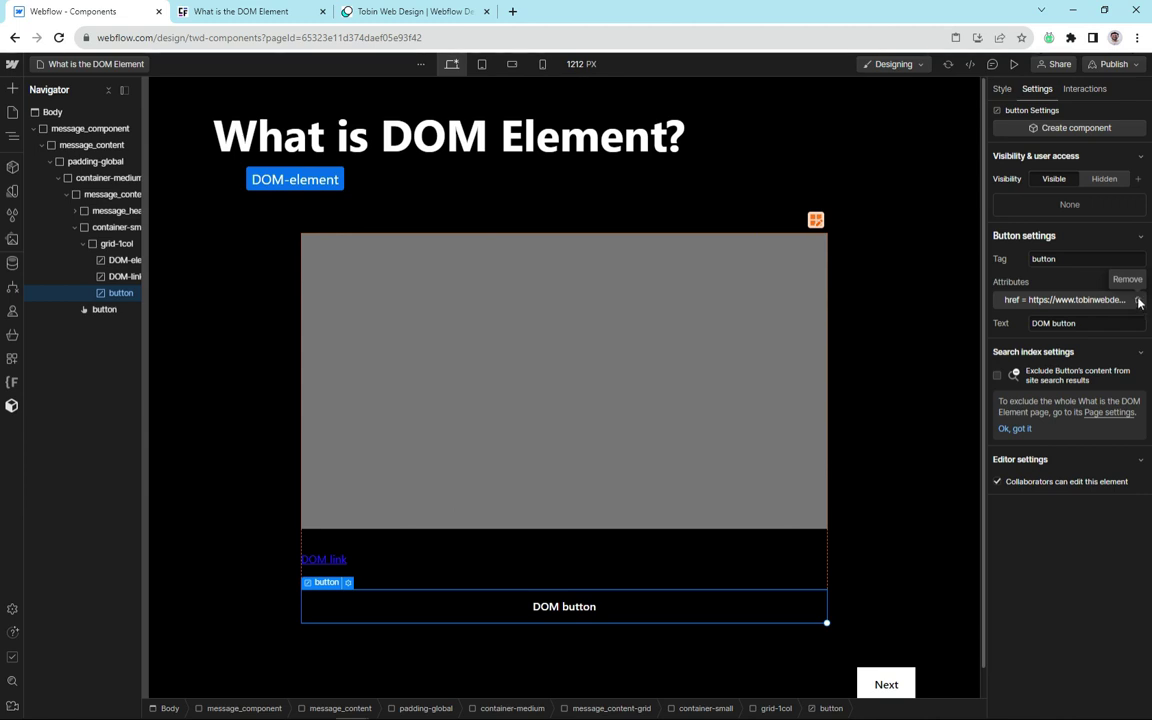
left_click(1139, 302)
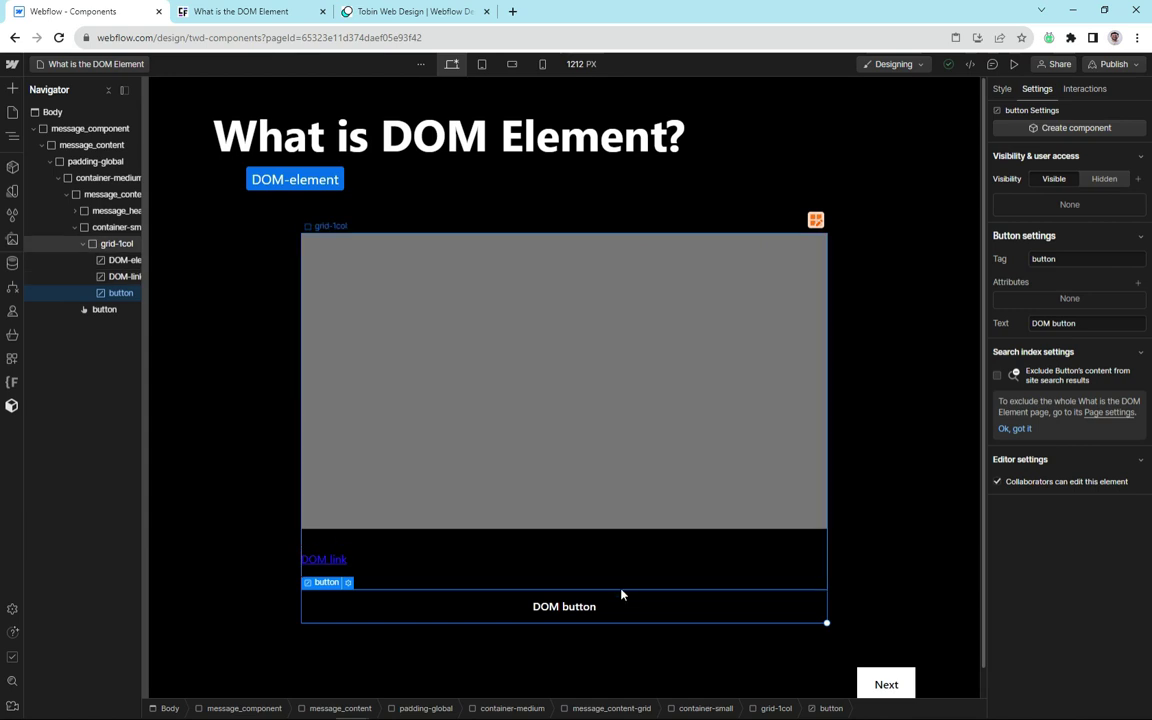
Update the label to read 'DOM popup button'
left_click(1052, 323)
type("popup")
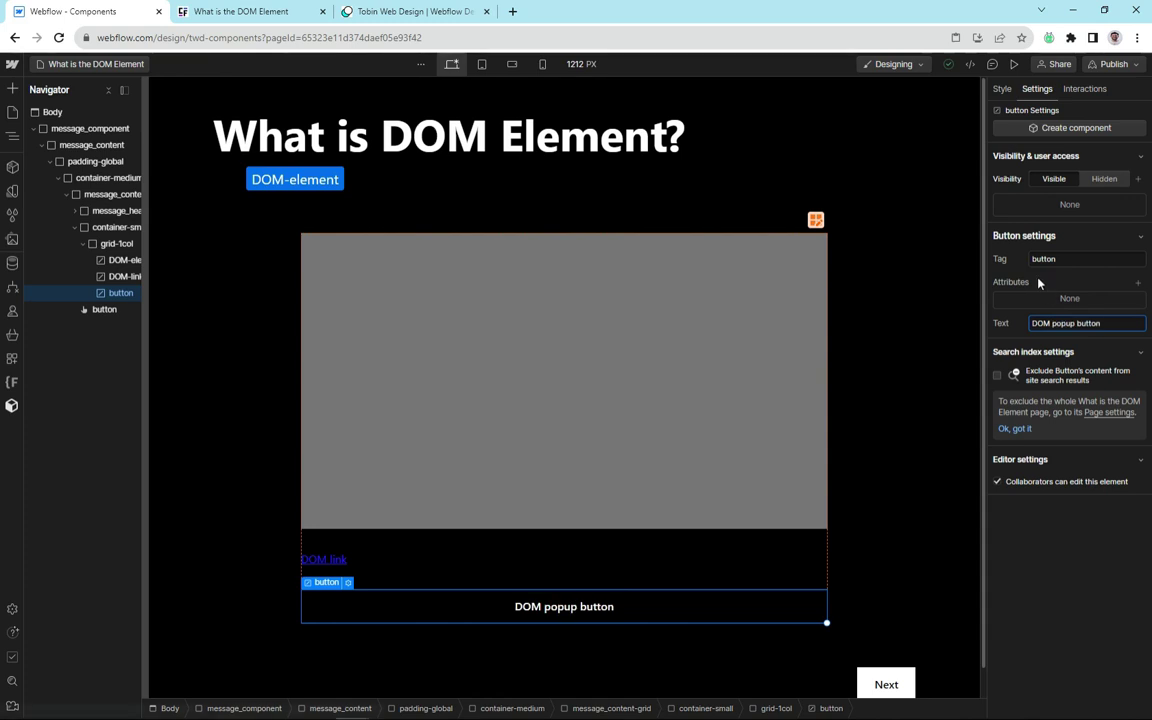
key("Return")
left_click(1113, 64)
Publish to staging and inspect DOM popup button live, confirming a button element
left_click(1049, 260)
left_click(240, 11)
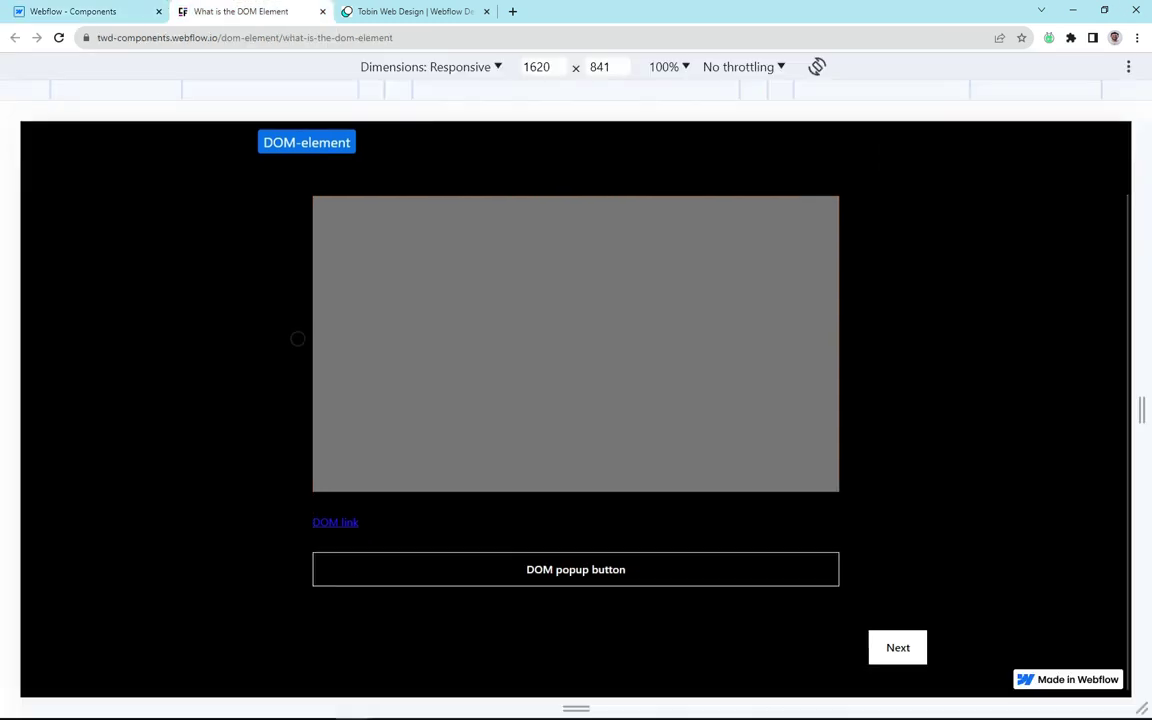
right_click(511, 562)
left_click(548, 550)
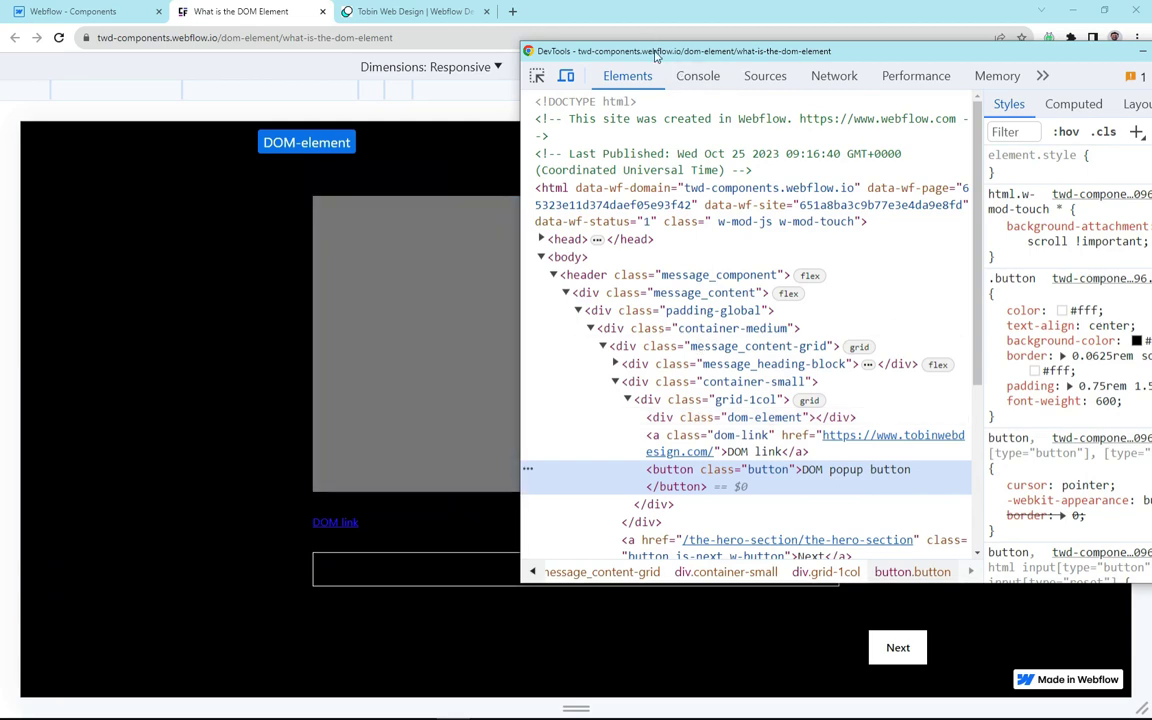
left_click(72, 12)
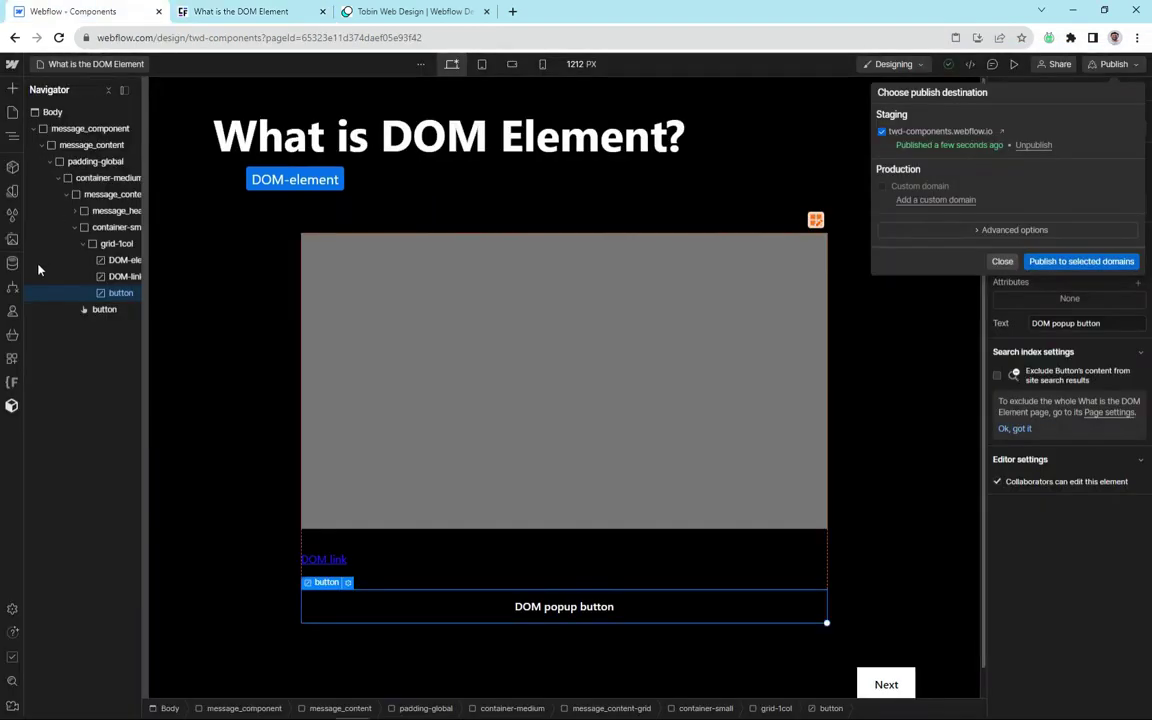
left_click(13, 140)
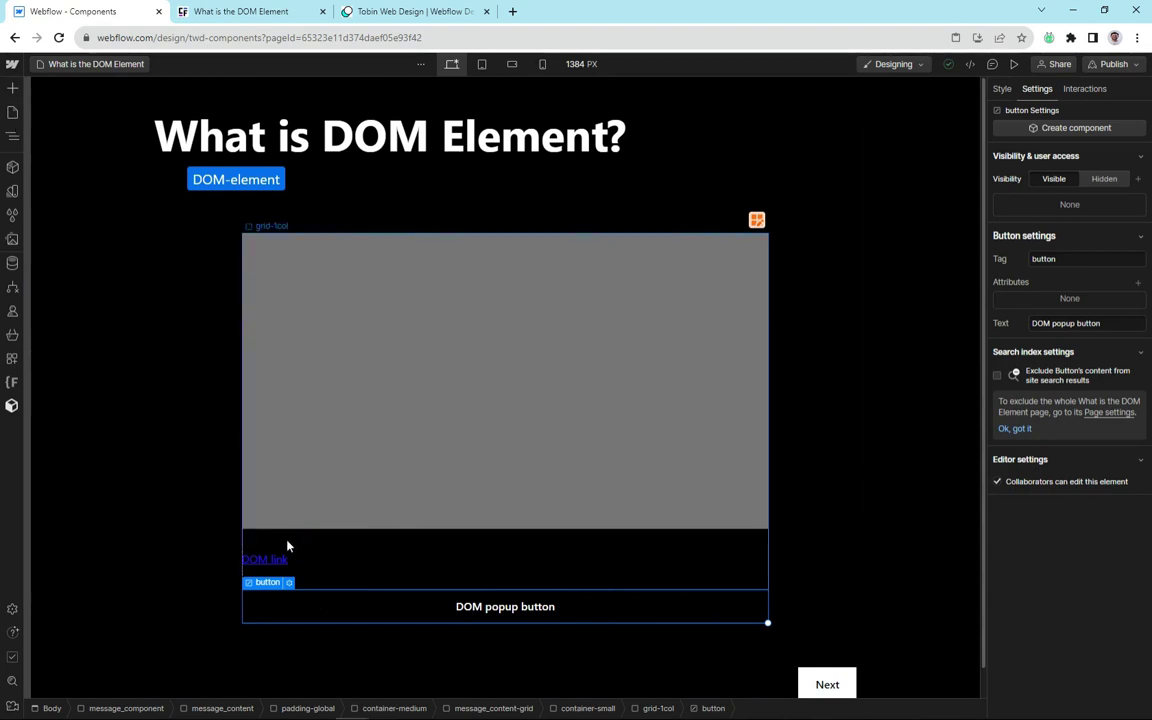
Insert an HTML Embed containing '<button>THi is a embed button </button>' and save it
left_click(266, 556)
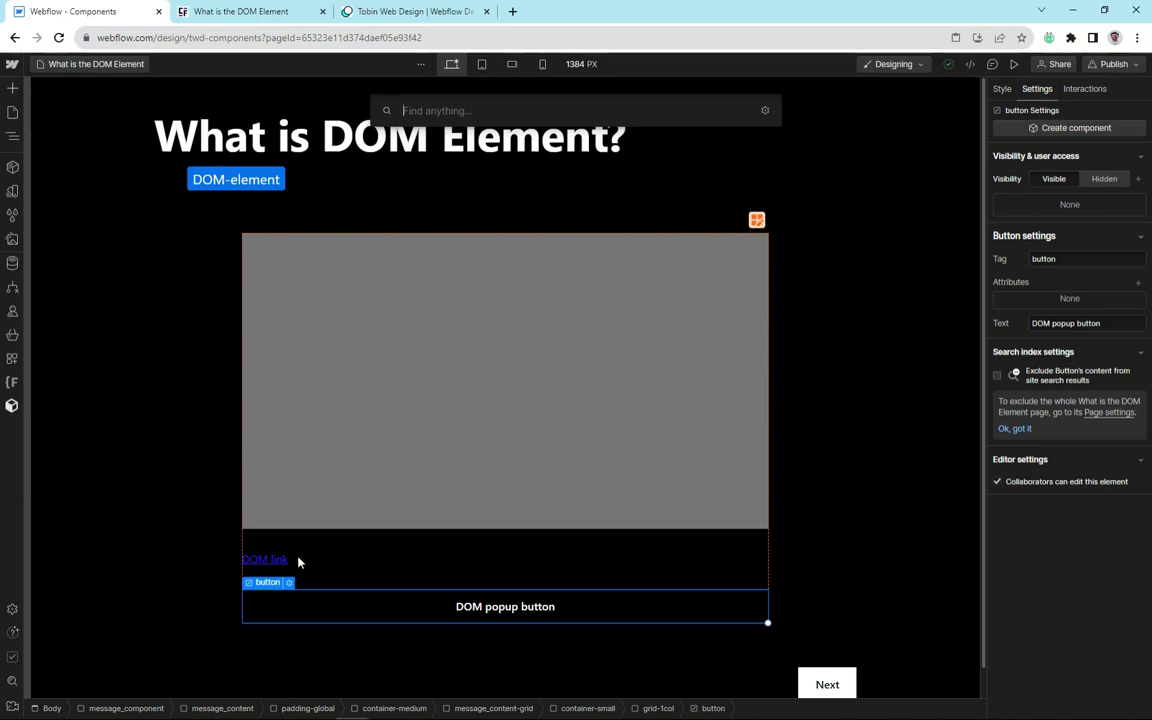
type("embed")
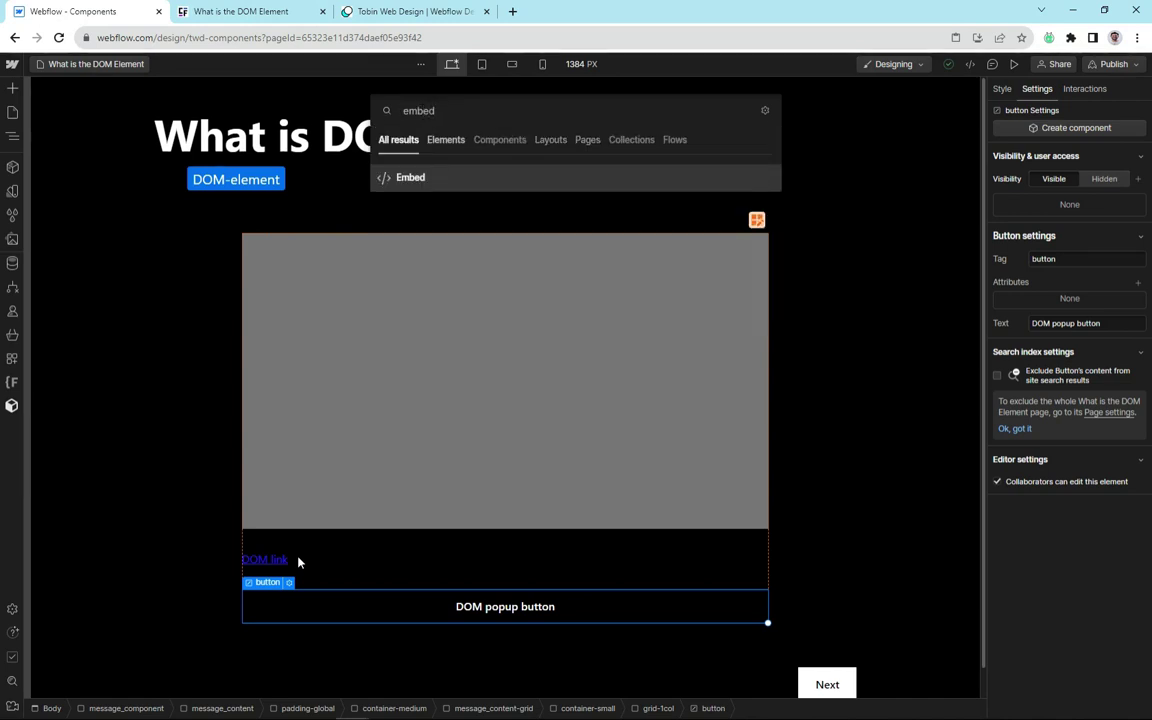
key("Return")
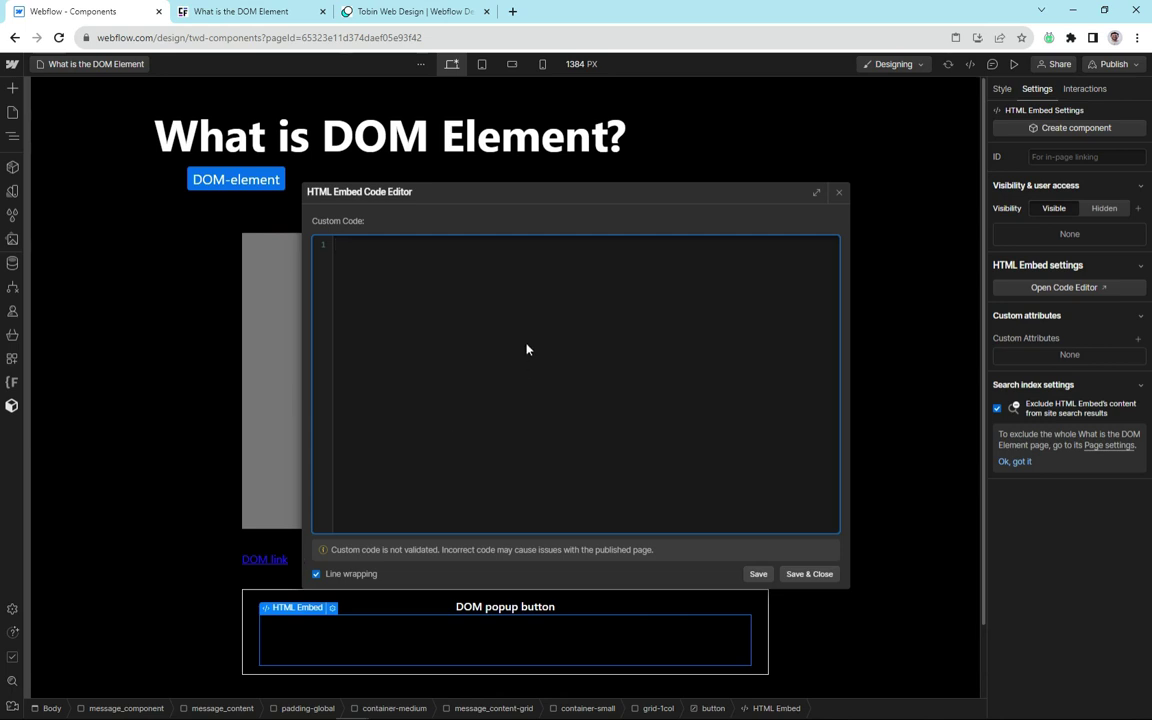
type("<button>")
key("Left")
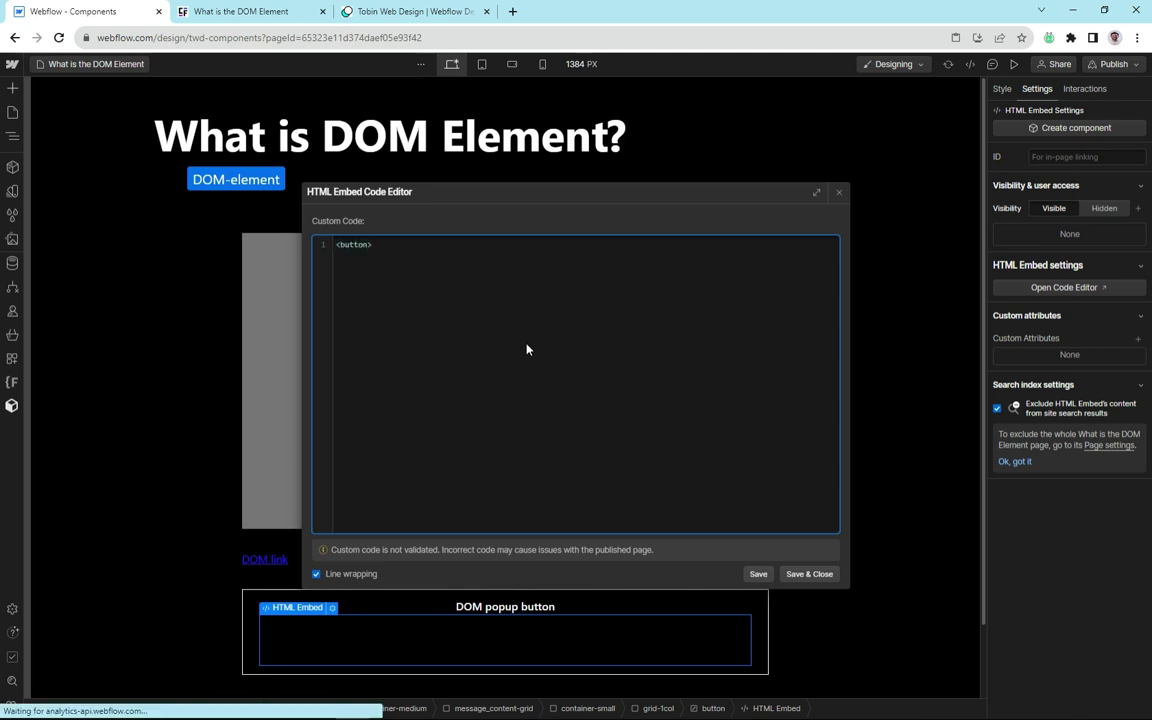
type("THi is a")
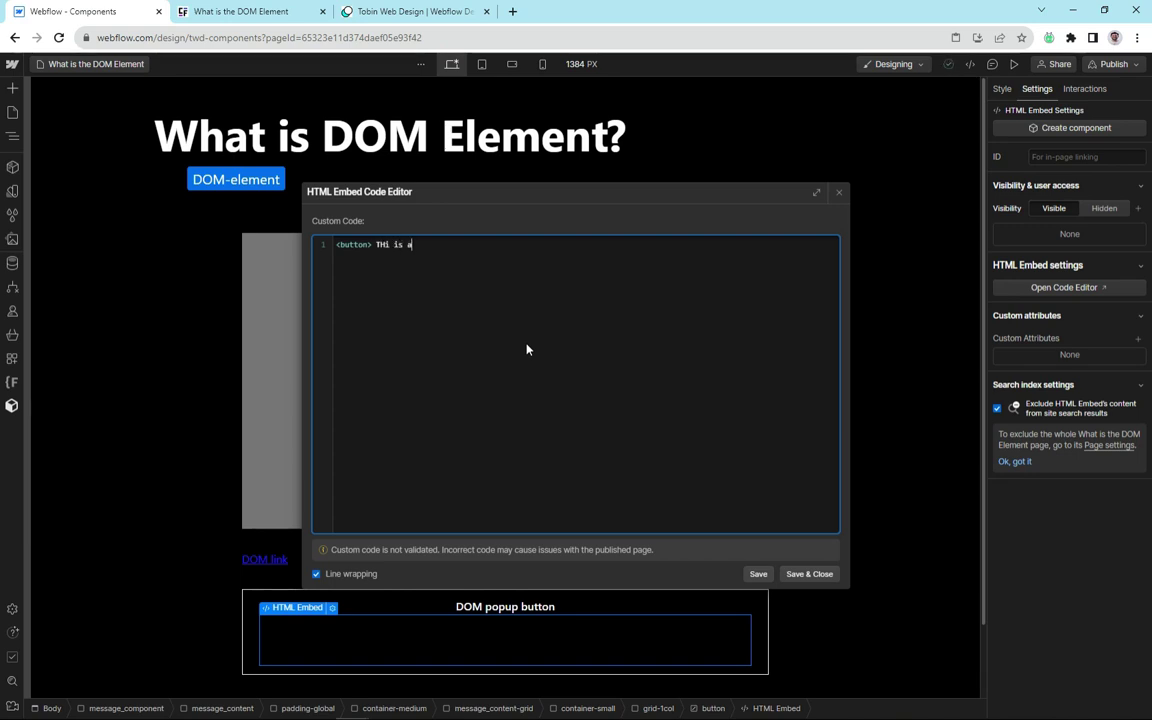
type(" embed button <")
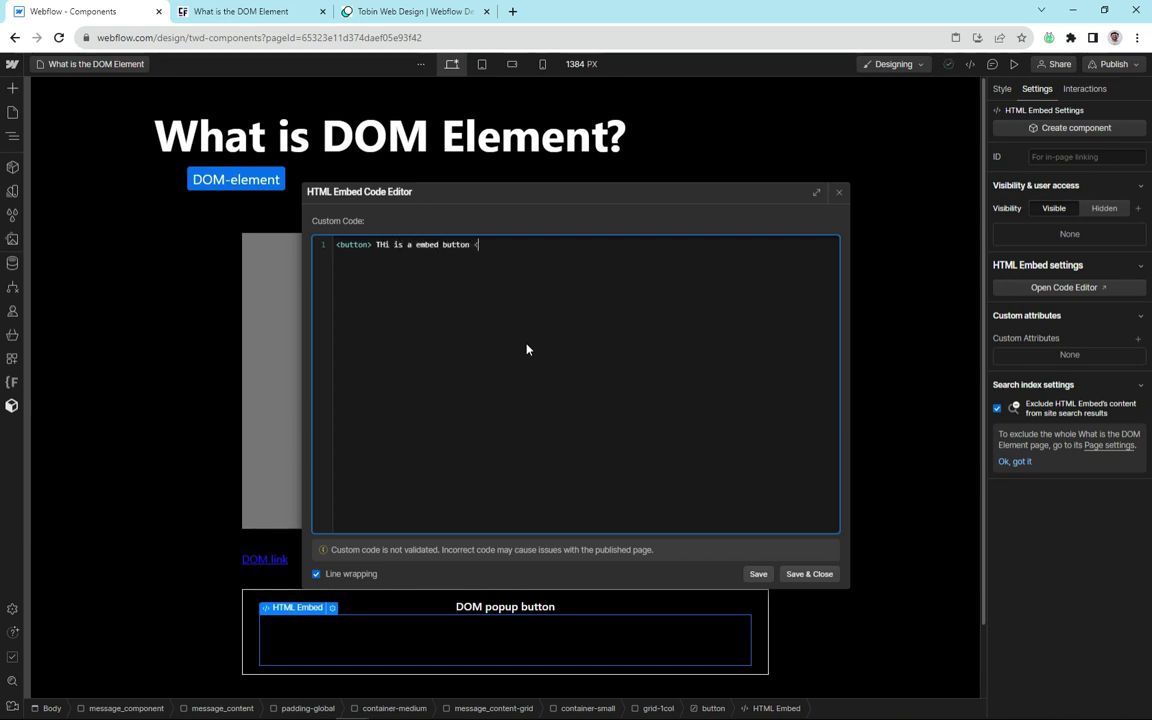
type("/button>")
left_click(12, 135)
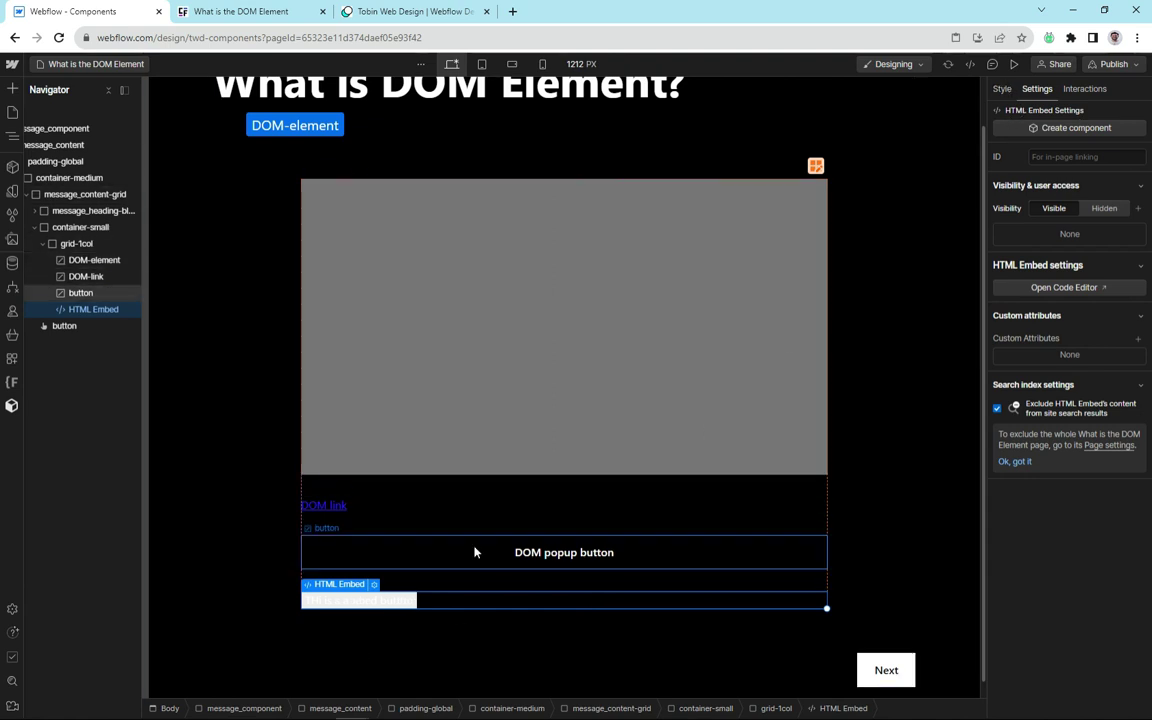
Give the selected HTML embed the 'button' class from the Style panel's class selector
left_click(1002, 89)
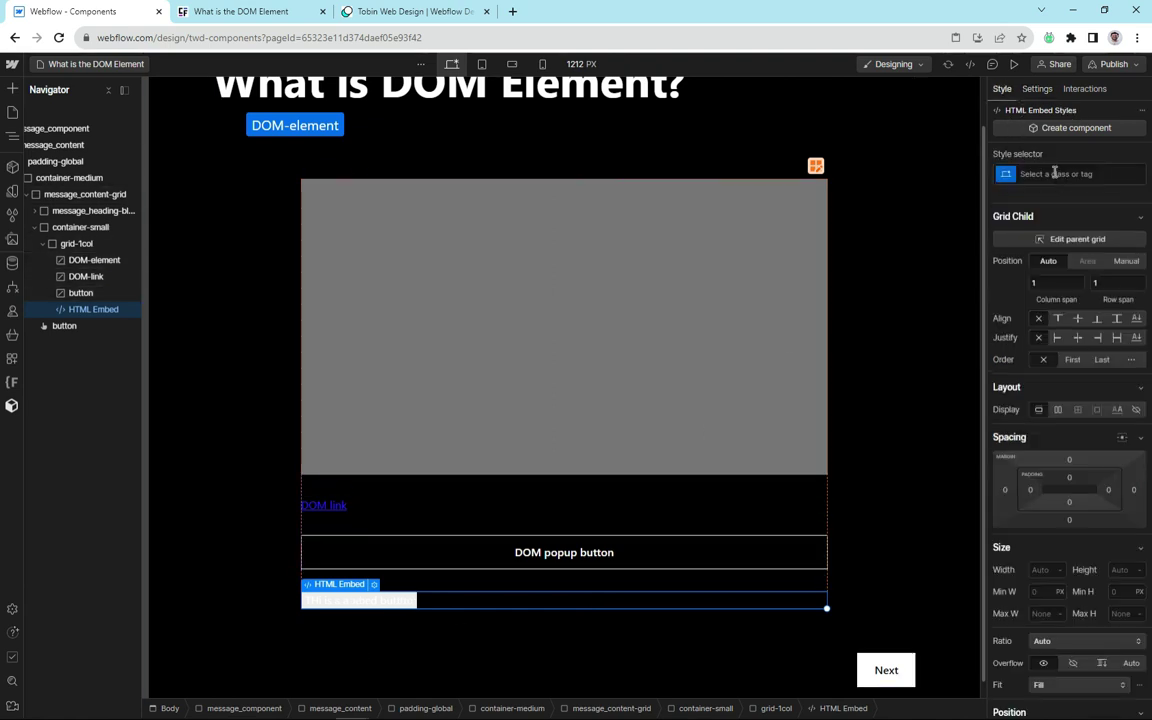
left_click(1052, 172)
type("b")
left_click(1010, 316)
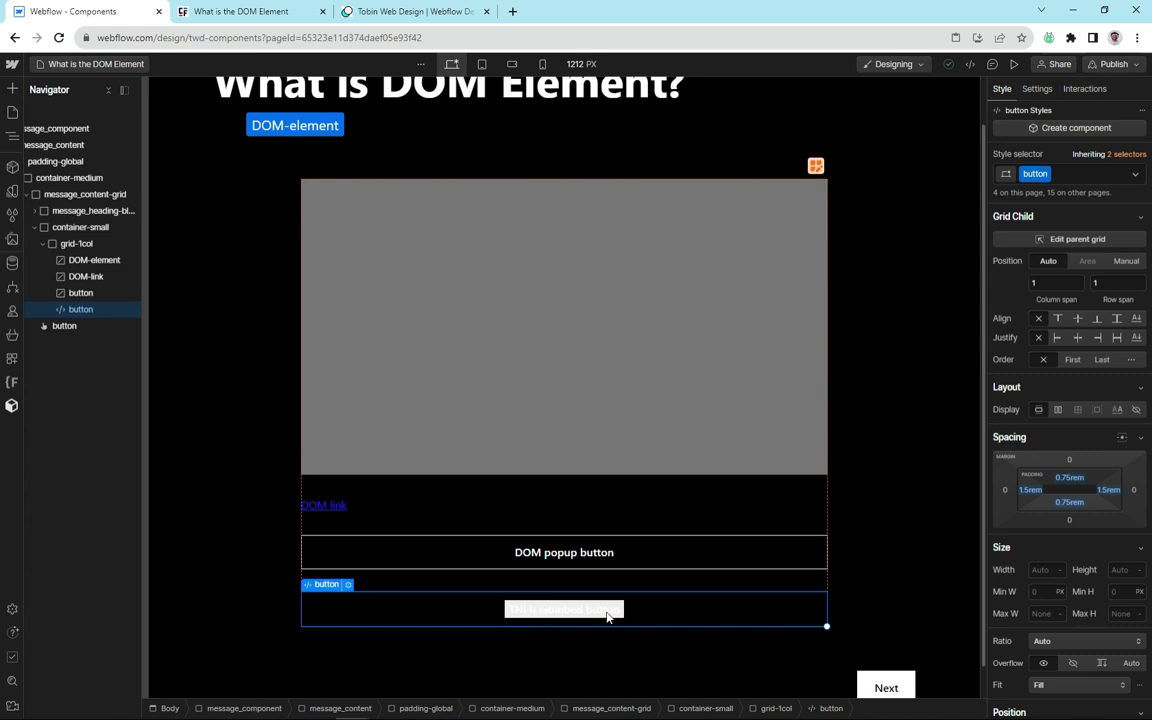
scroll(609, 615, "down", 1)
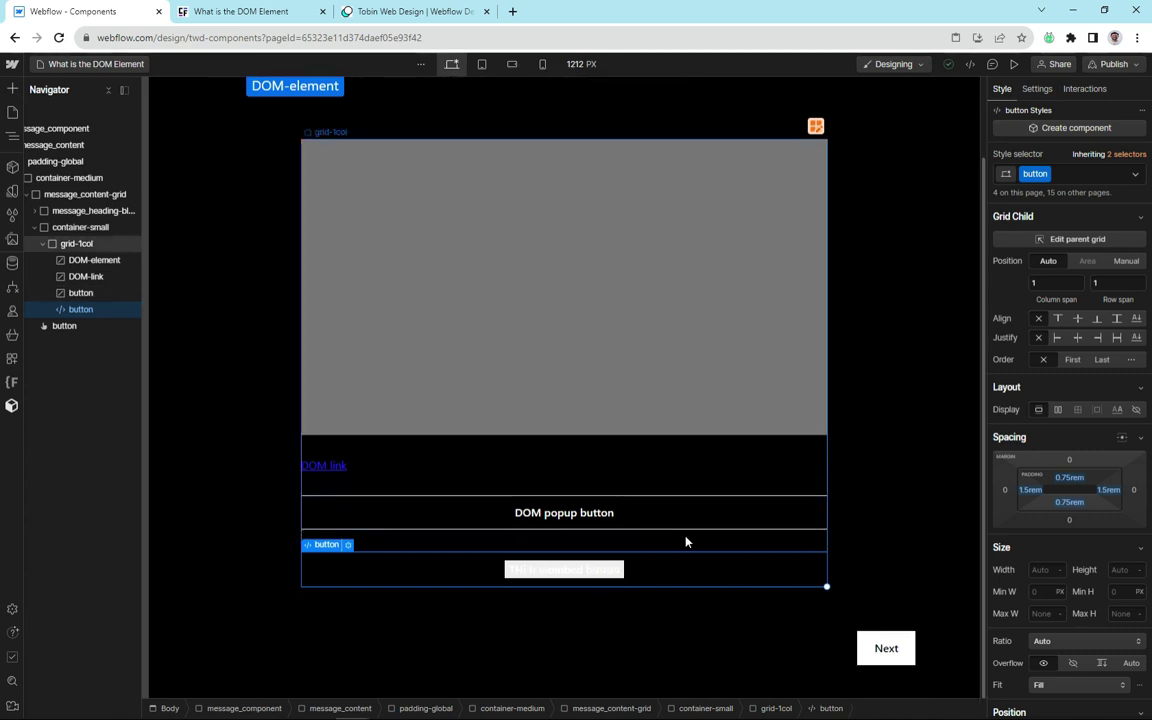
Add class="button" to the button tag in the embed's custom code and save it
left_click(348, 546)
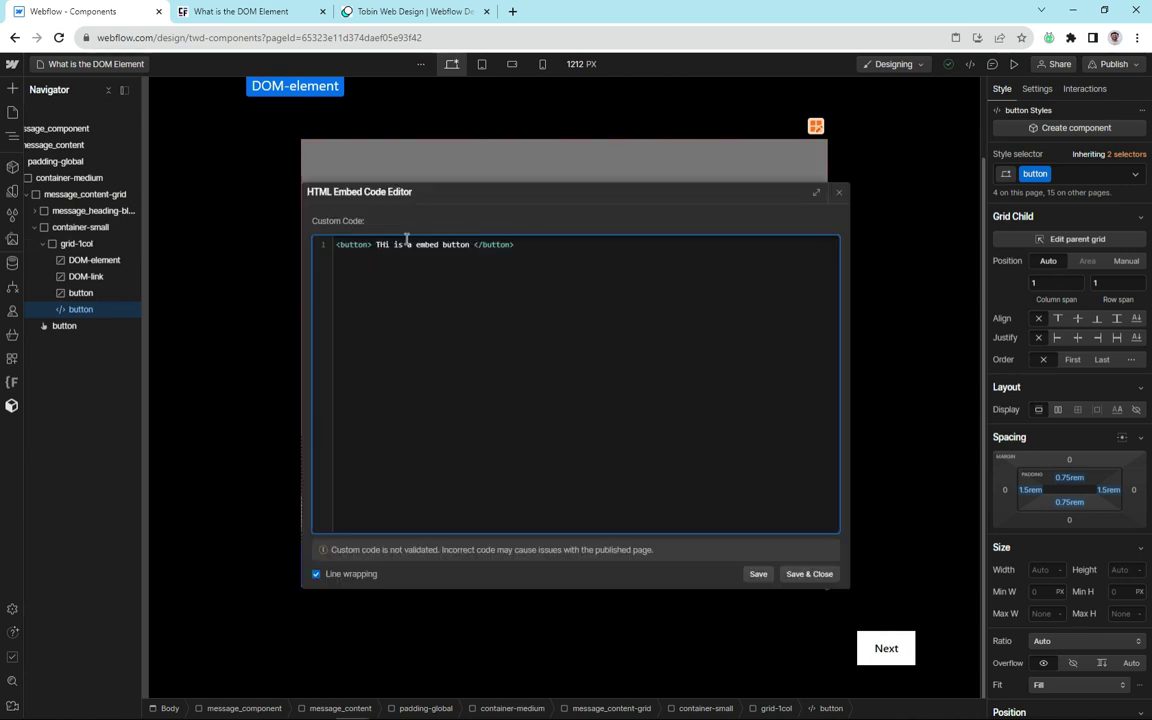
type("class=")
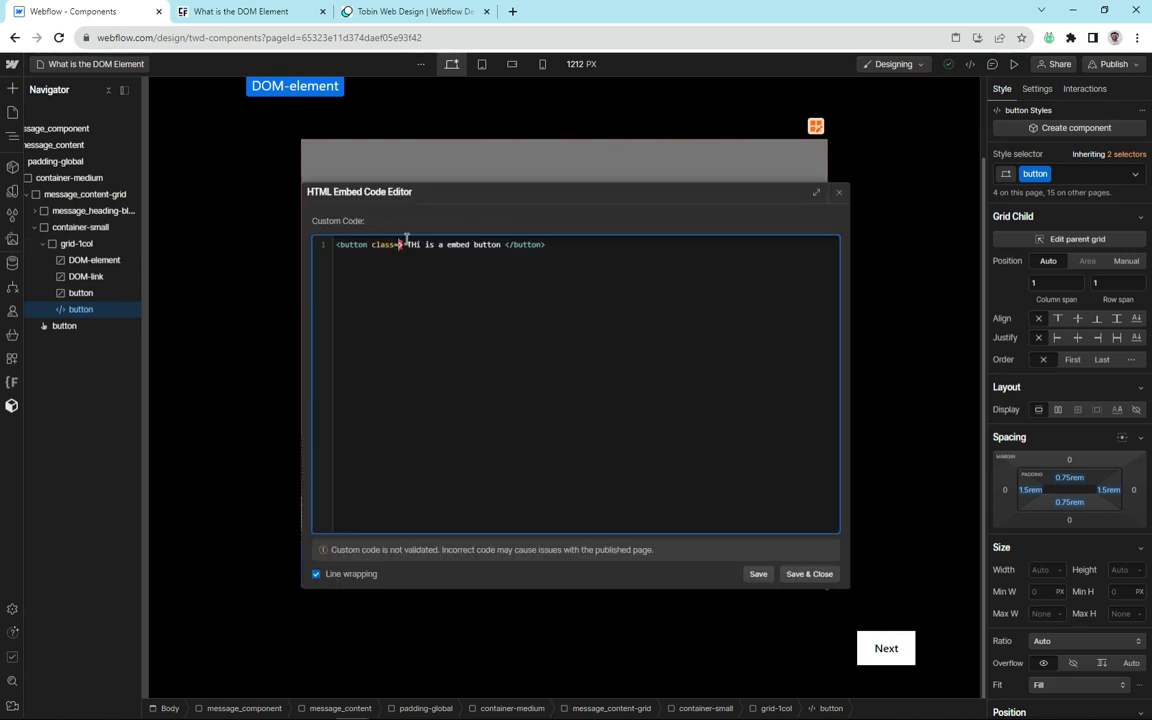
type("\"\"button")
left_click(820, 574)
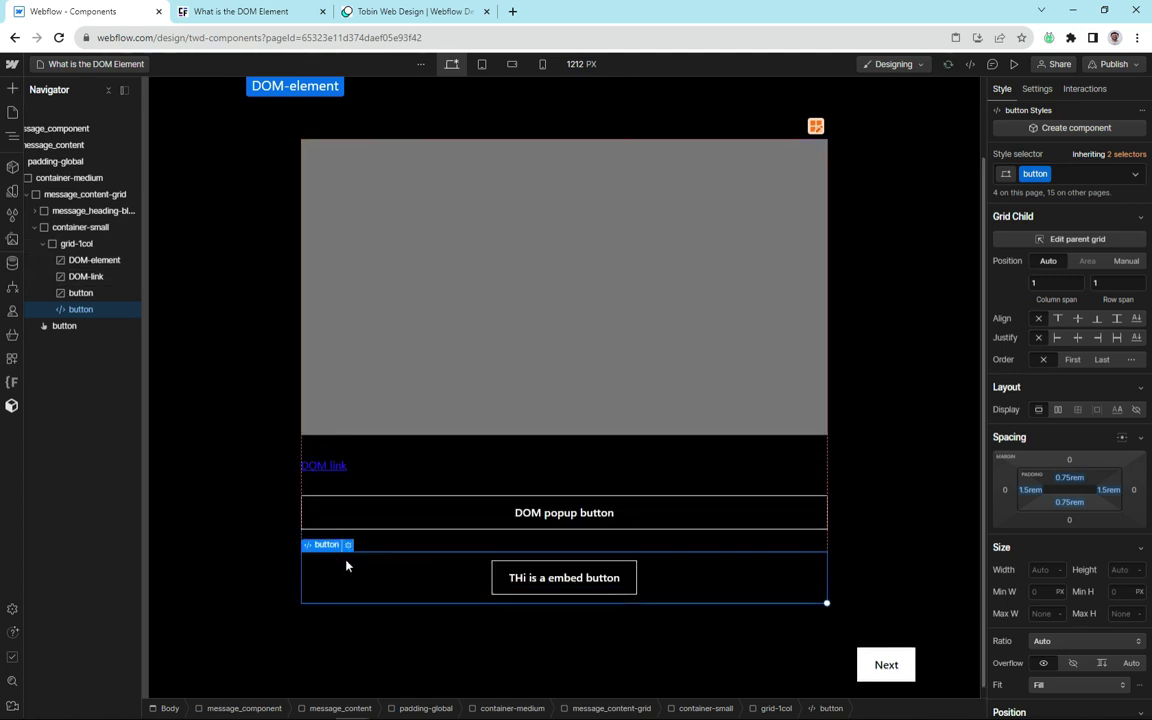
Remove the 'button' class from the embed wrapper
left_click(1078, 172)
key("BackSpace")
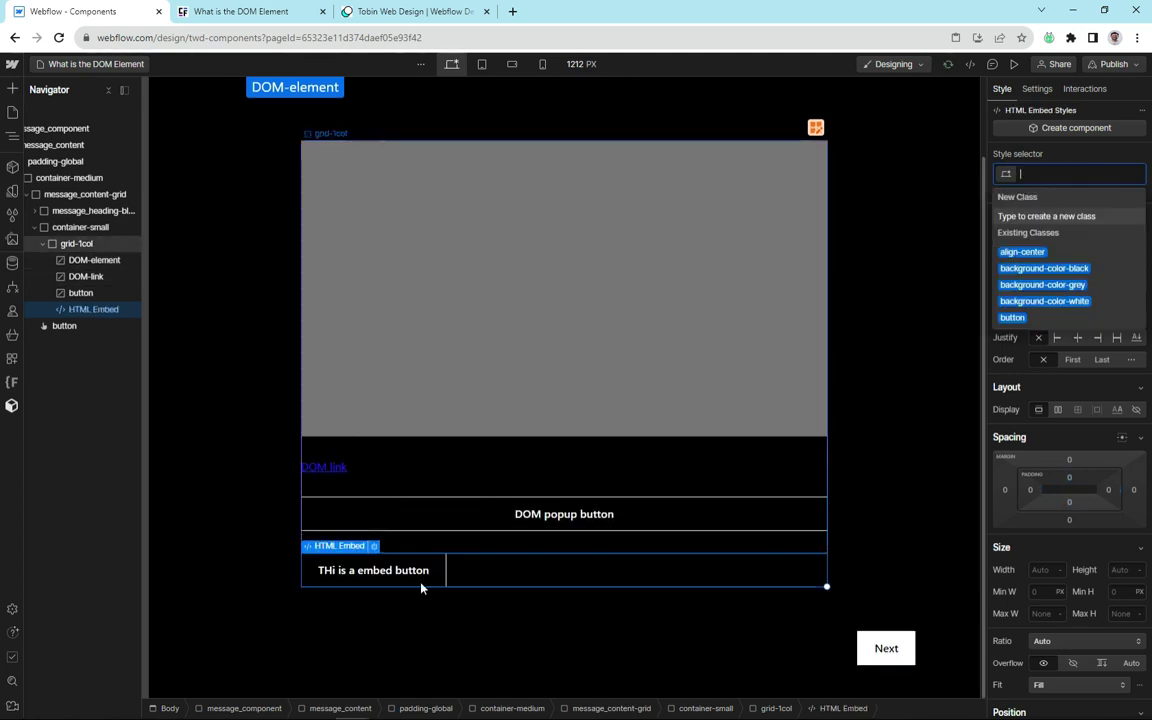
key("Escape")
Rename the DOM popup button's class to 'DOM-button'
left_click(484, 518)
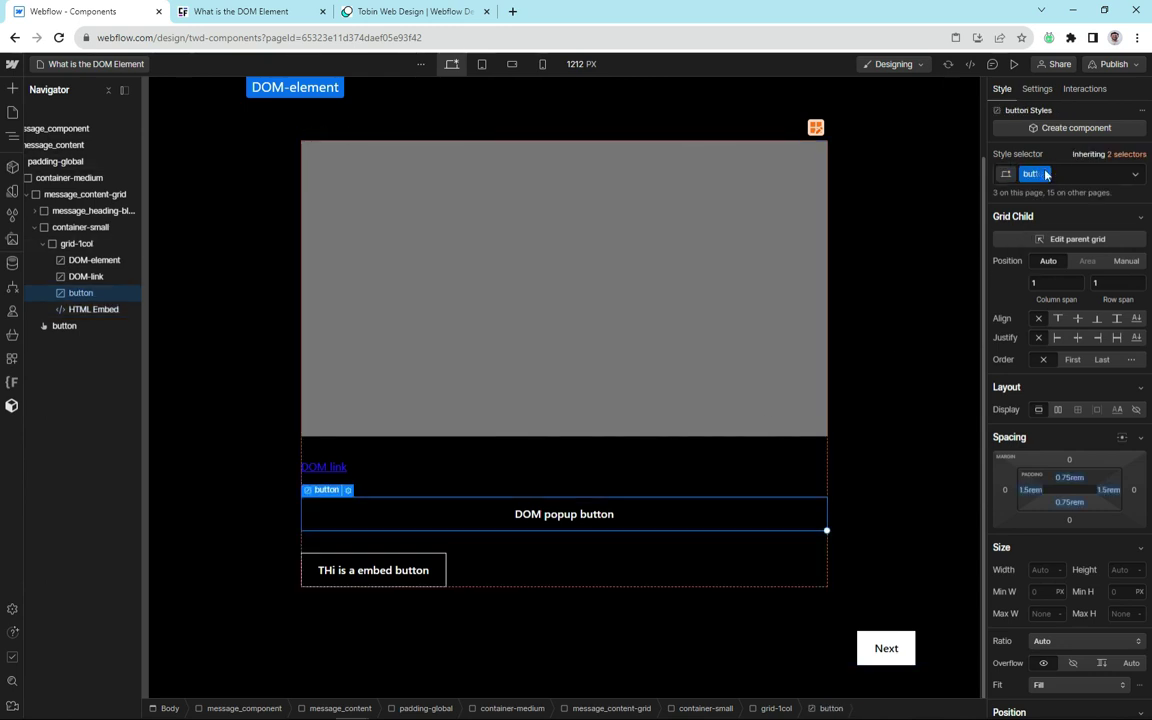
double_click(1037, 174)
type("DOM-")
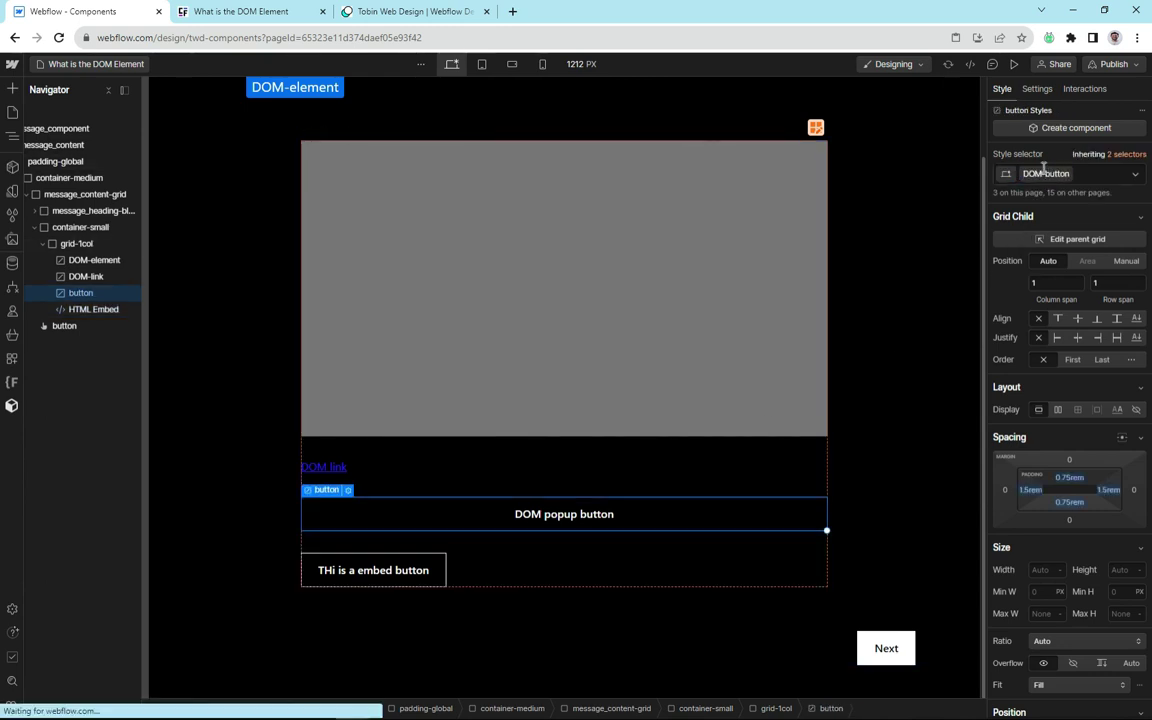
key("Return")
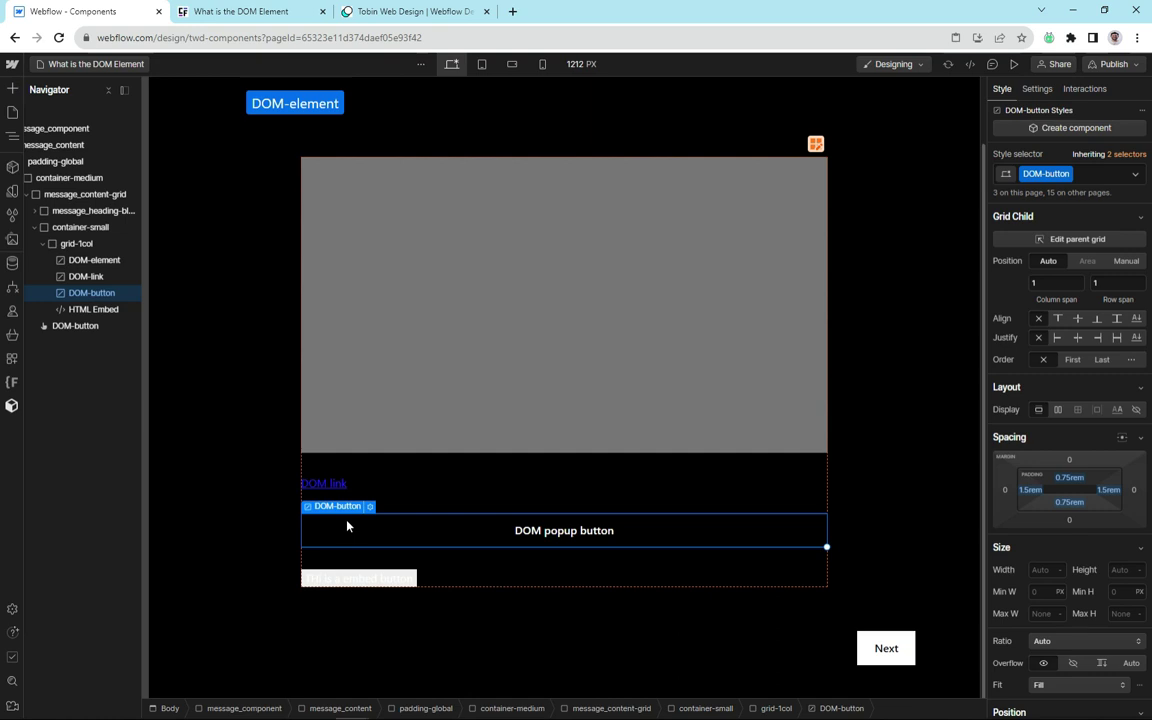
Change 'THi' to 'Thi' in the HTML embed's code and save the correction
double_click(369, 582)
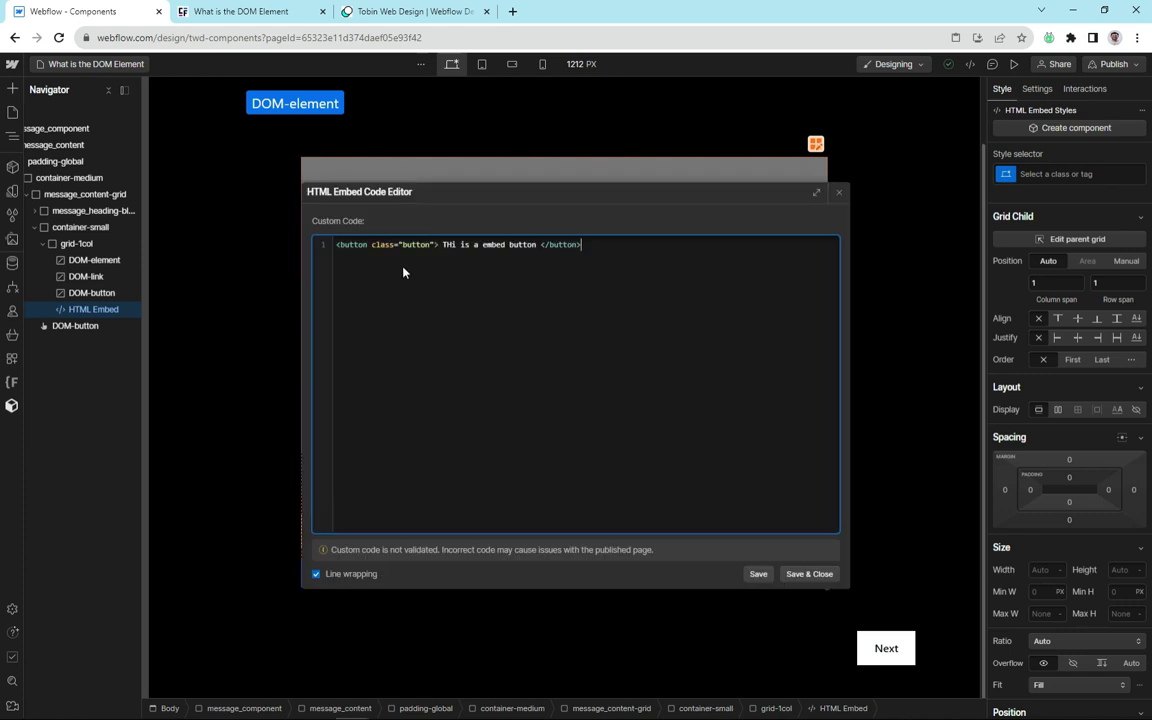
left_click(452, 244)
key("BackSpace")
type("h")
left_click(808, 574)
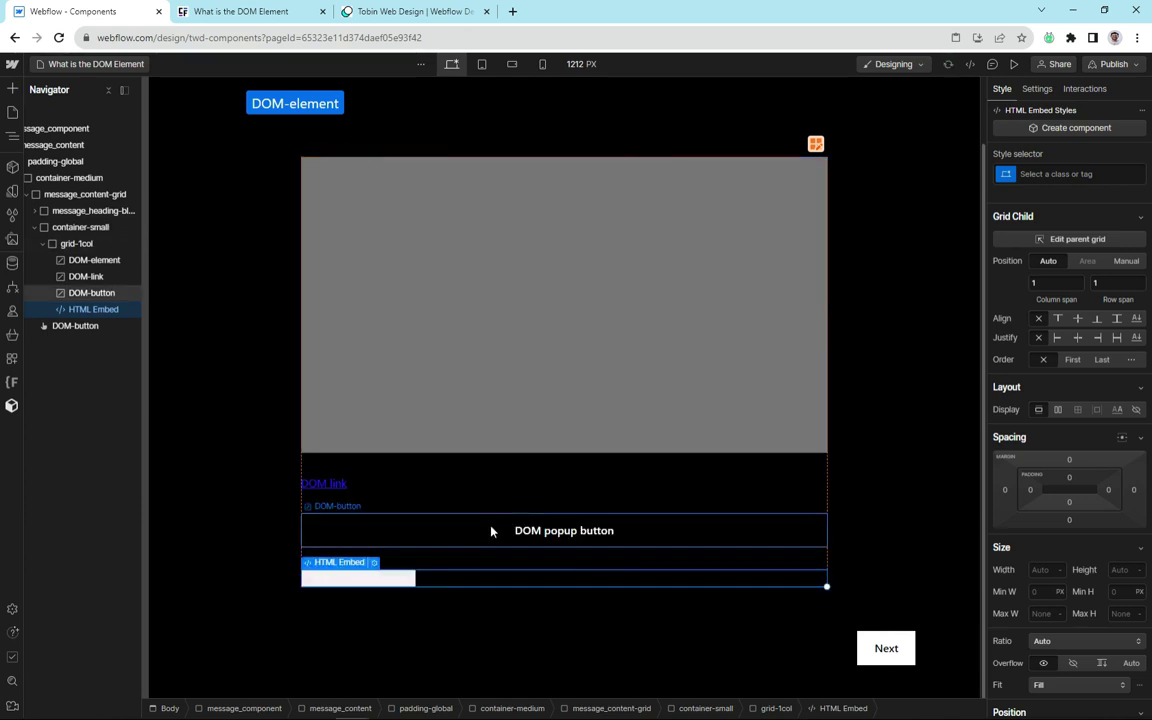